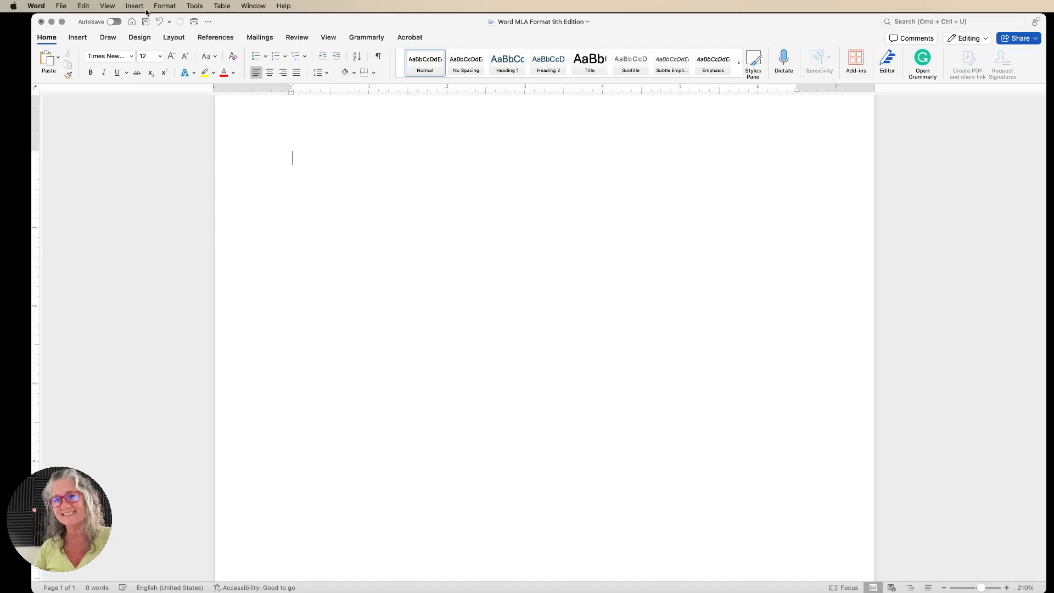
Set the document font to Times New Roman at 12 pt.
left_click(131, 57)
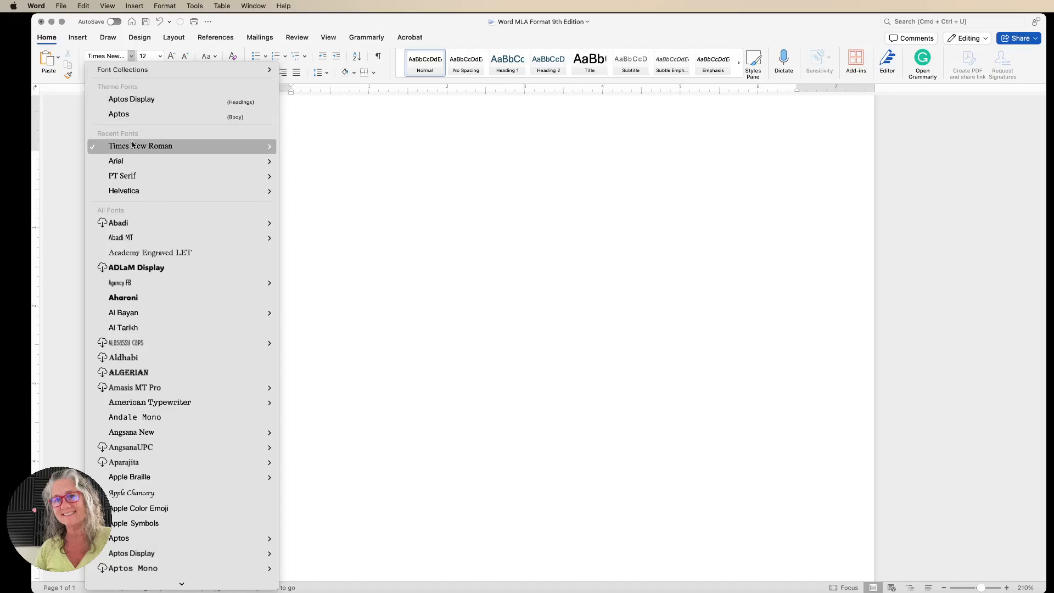
left_click(150, 148)
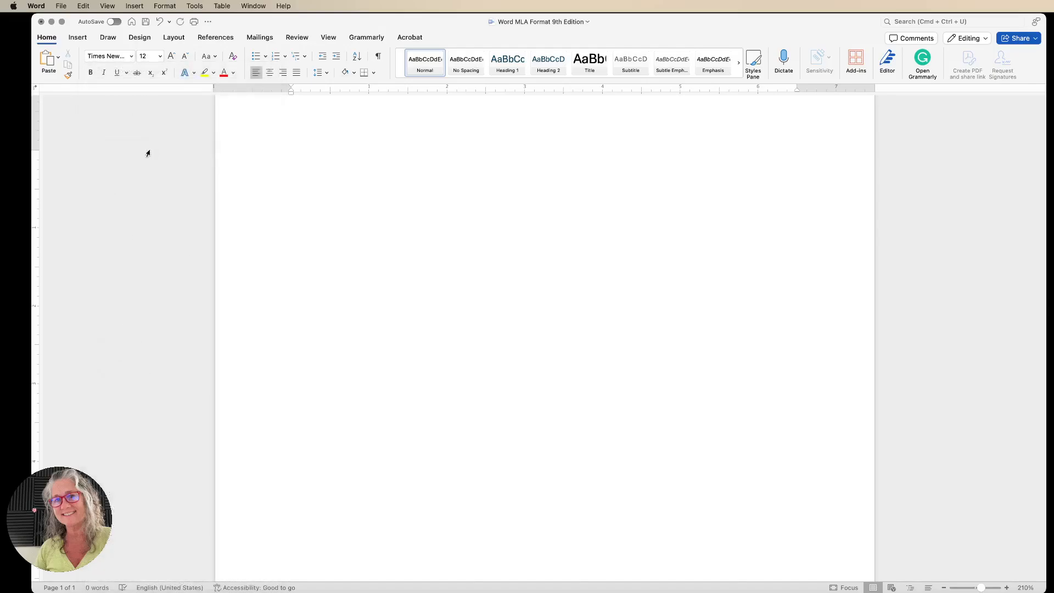
left_click(160, 57)
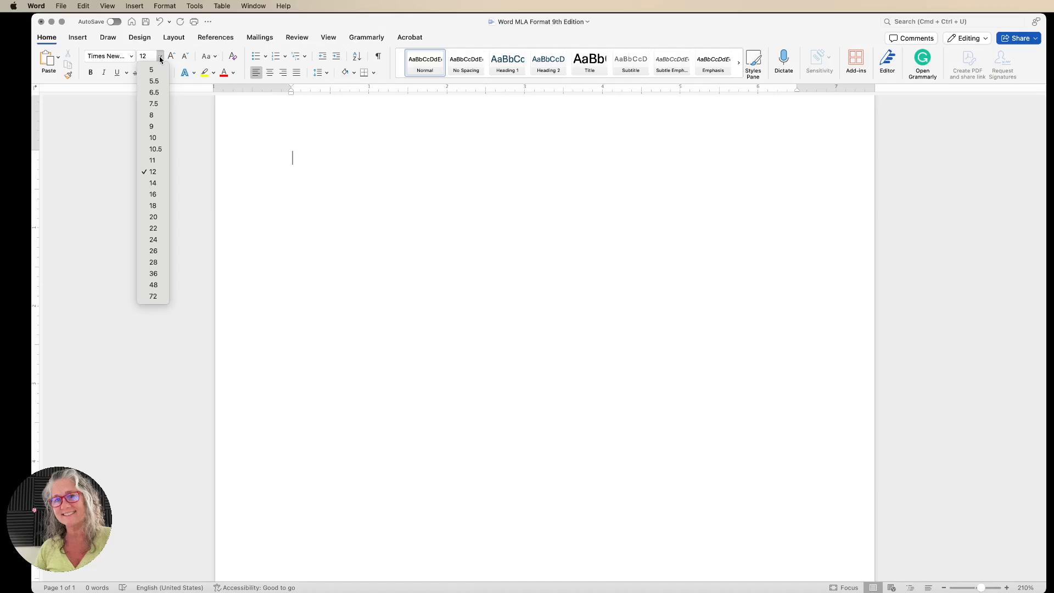
left_click(151, 172)
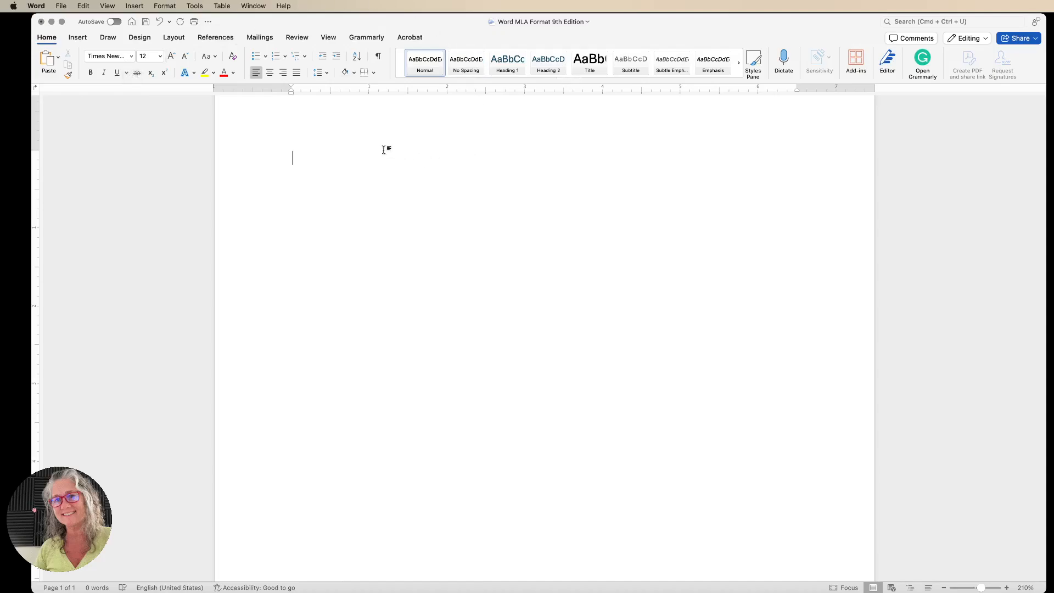
Set the line spacing to 2.0 and apply Normal margins of 1 inch on all sides.
left_click(327, 76)
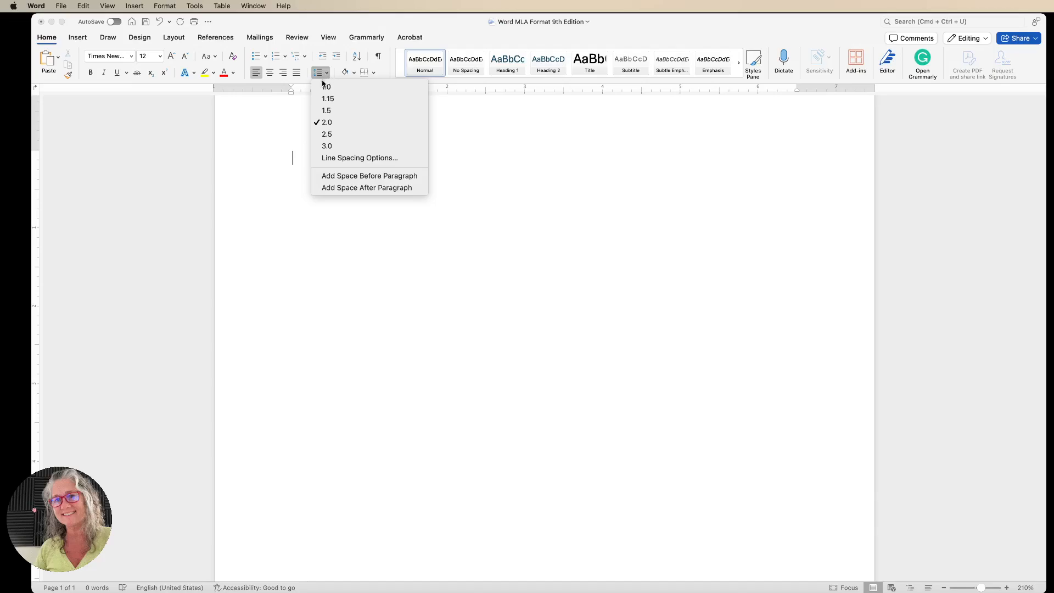
left_click(334, 126)
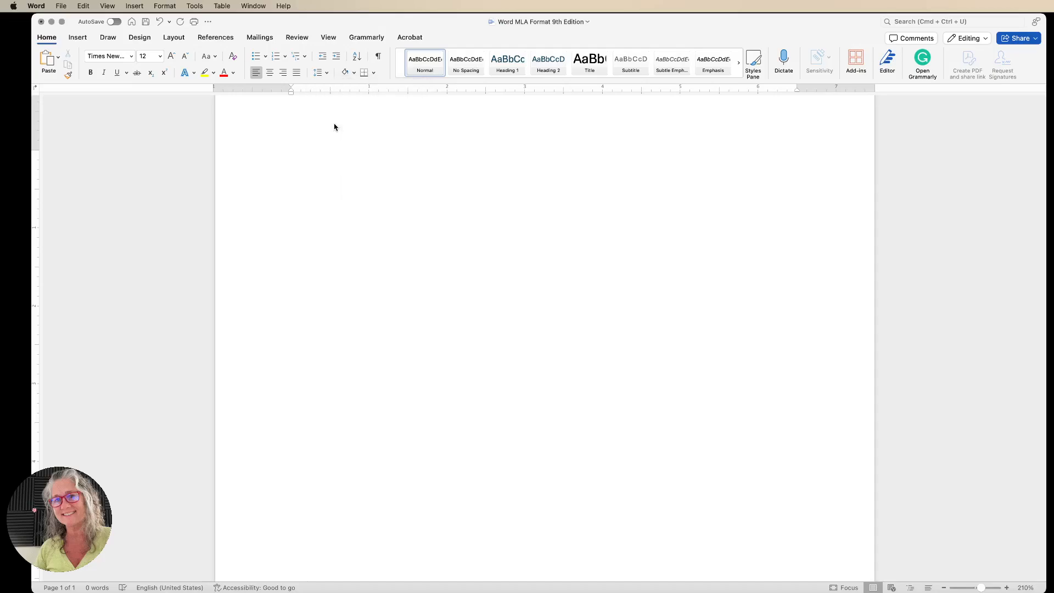
left_click(176, 39)
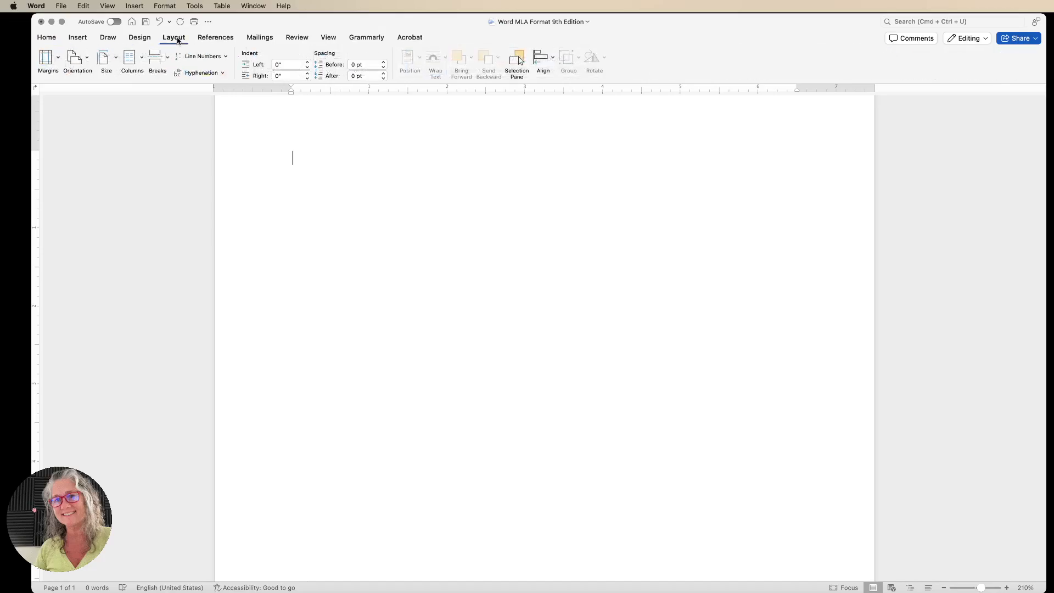
left_click(57, 61)
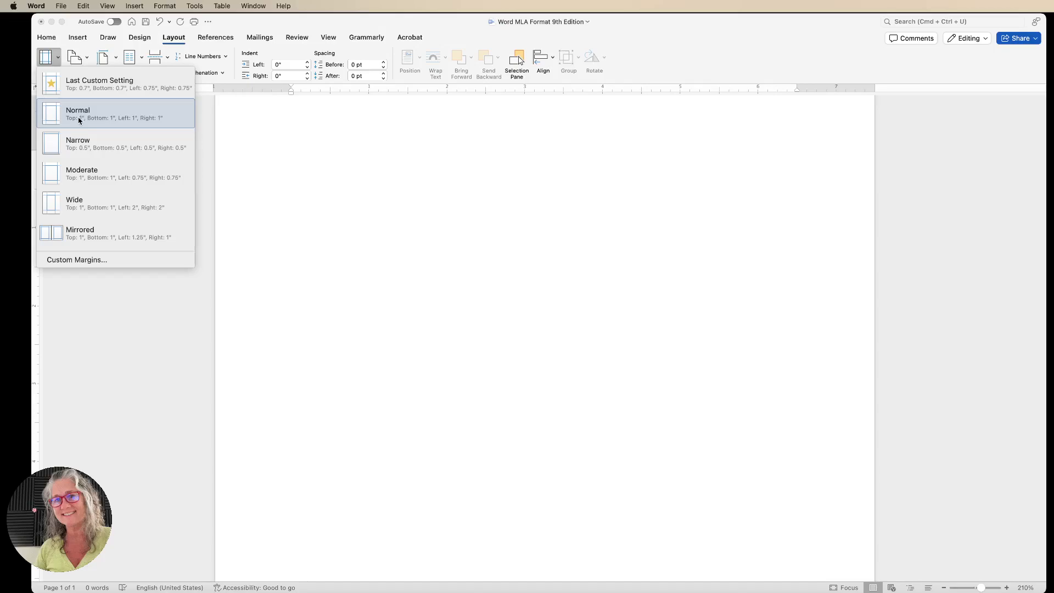
left_click(455, 173)
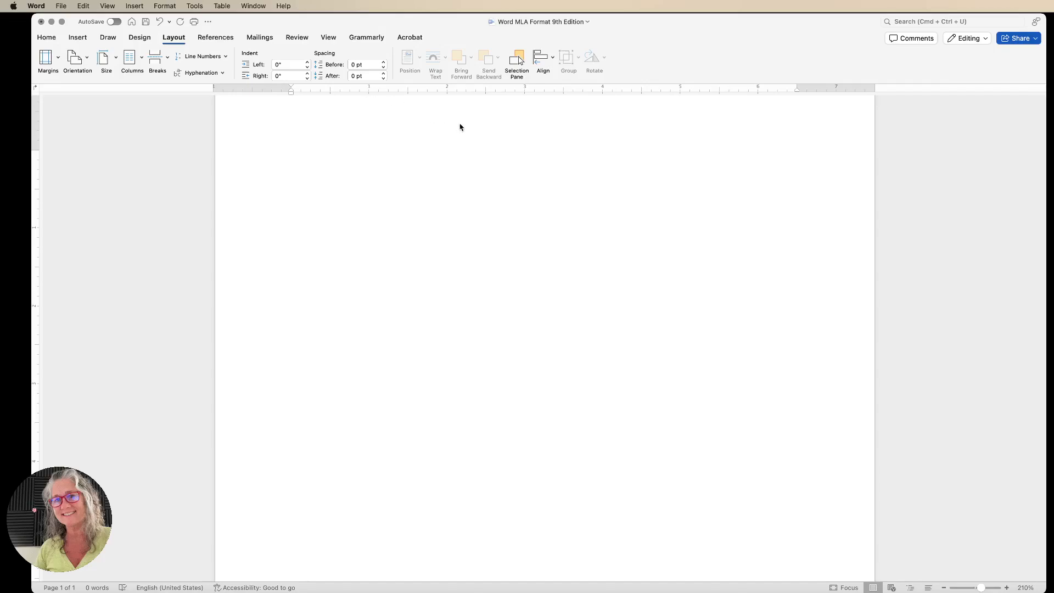
Open the page header, right-align it, and enter the author's last name.
scroll(720, 156, "up", 2)
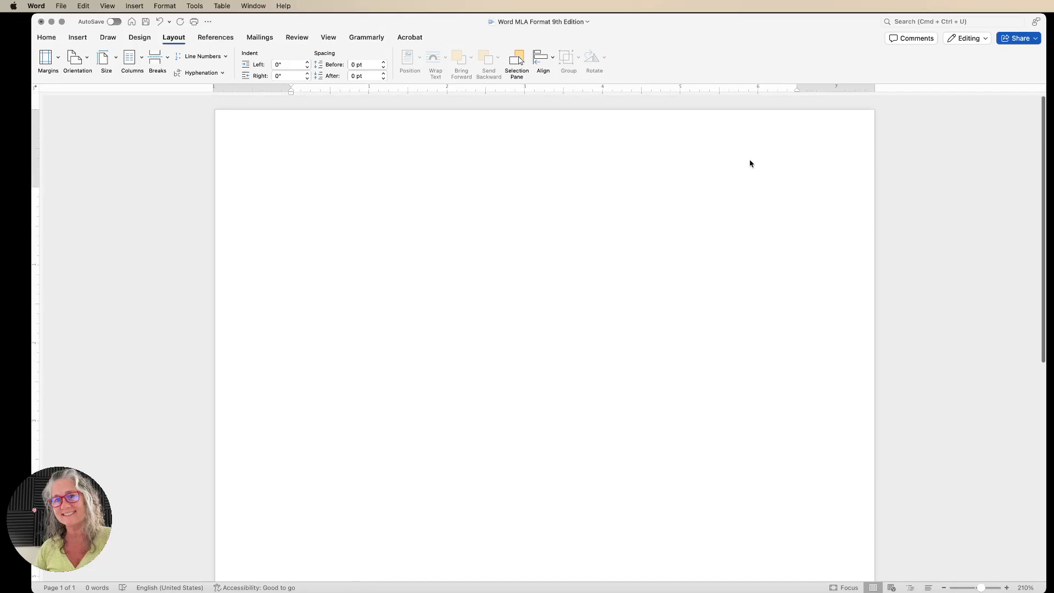
double_click(591, 148)
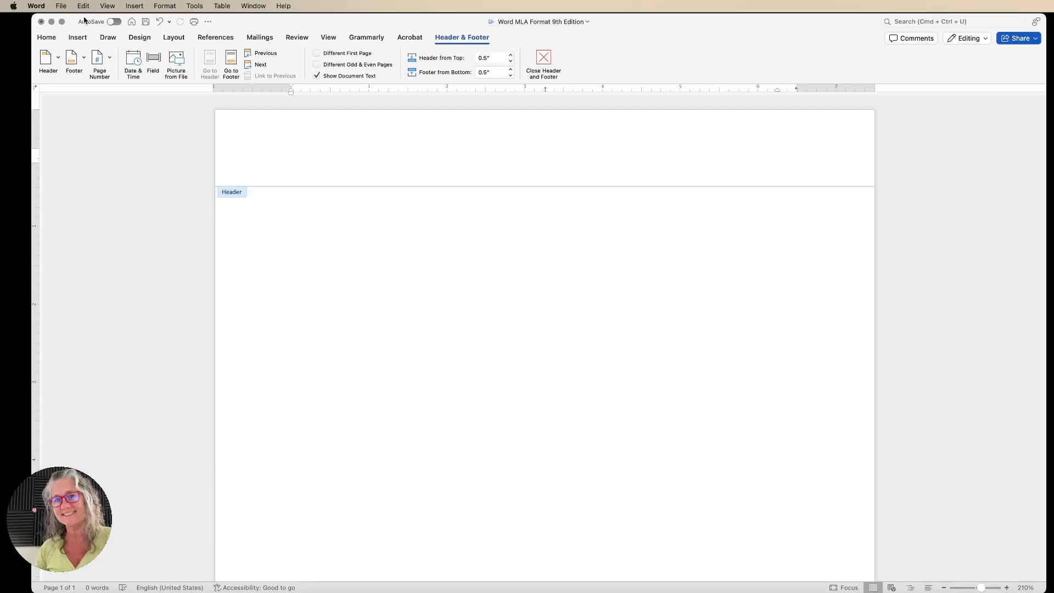
left_click(48, 38)
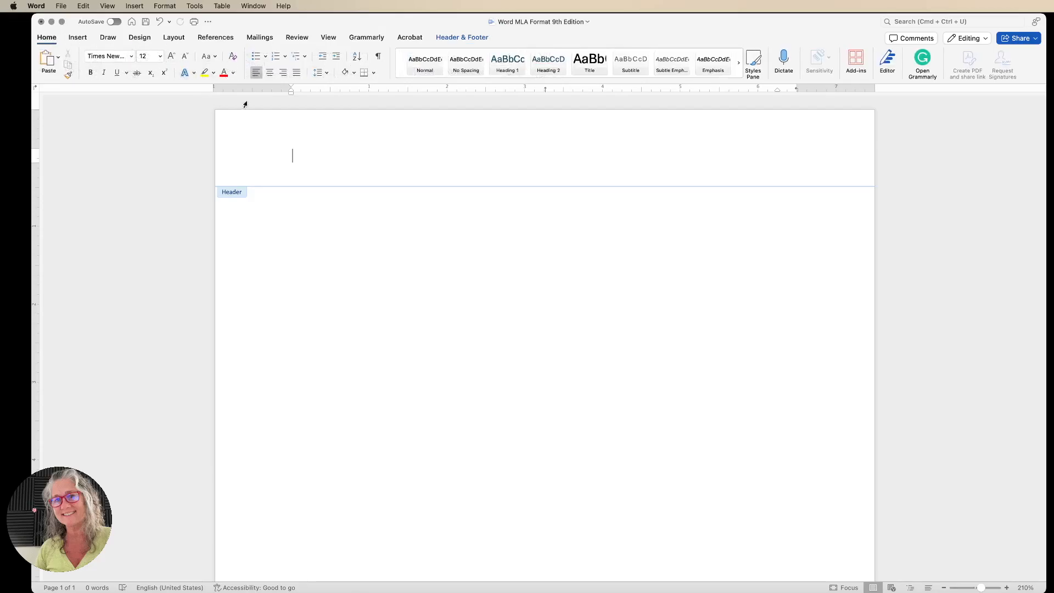
left_click(284, 77)
type("Martin")
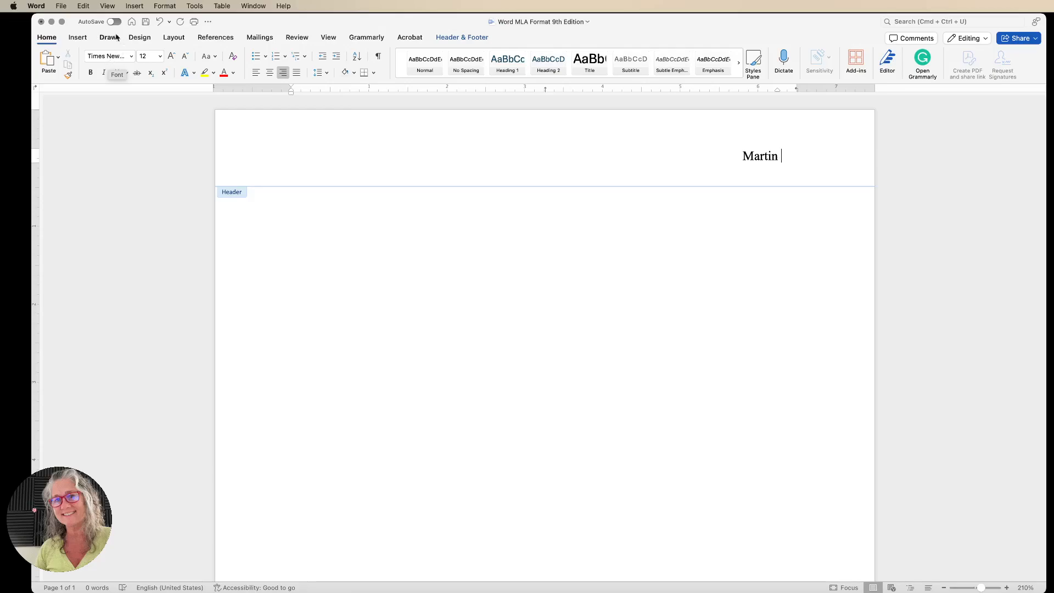
Insert a right-aligned page number in the header after the last name, keeping the 1, 2, 3 number format.
left_click(77, 37)
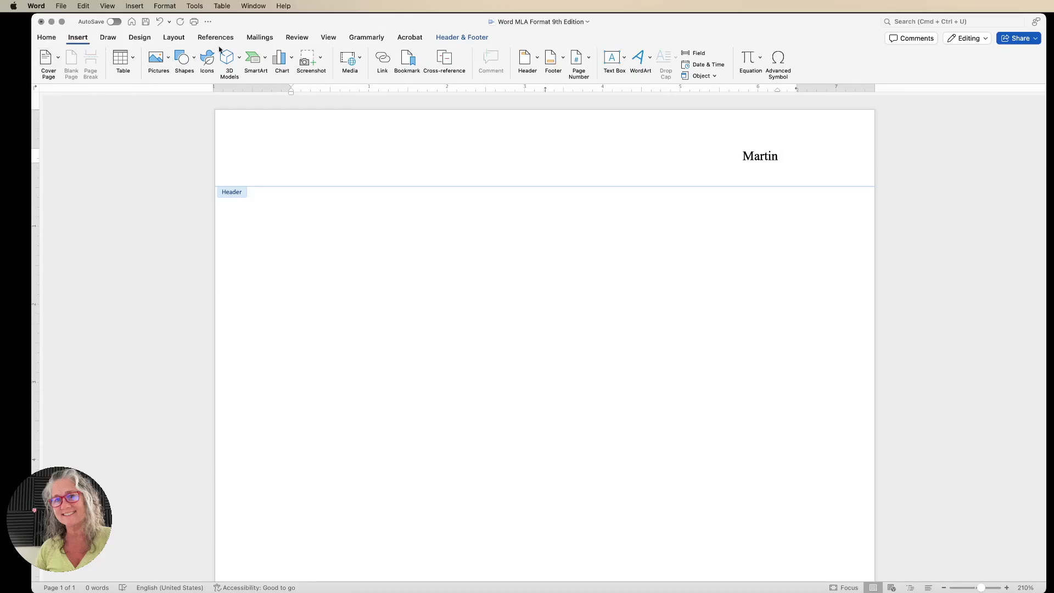
left_click(581, 73)
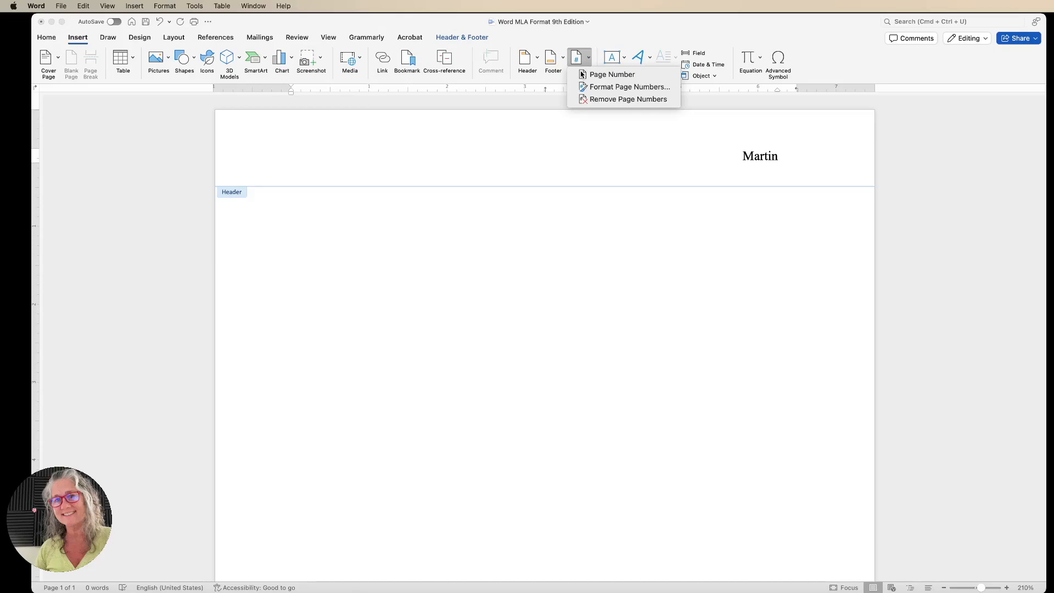
left_click(617, 78)
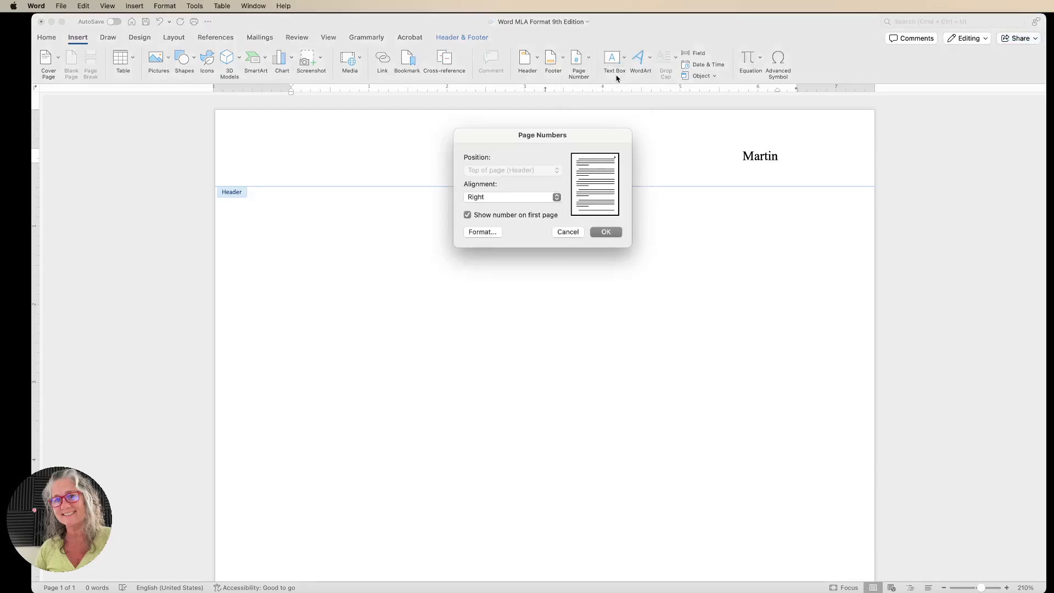
left_click(482, 233)
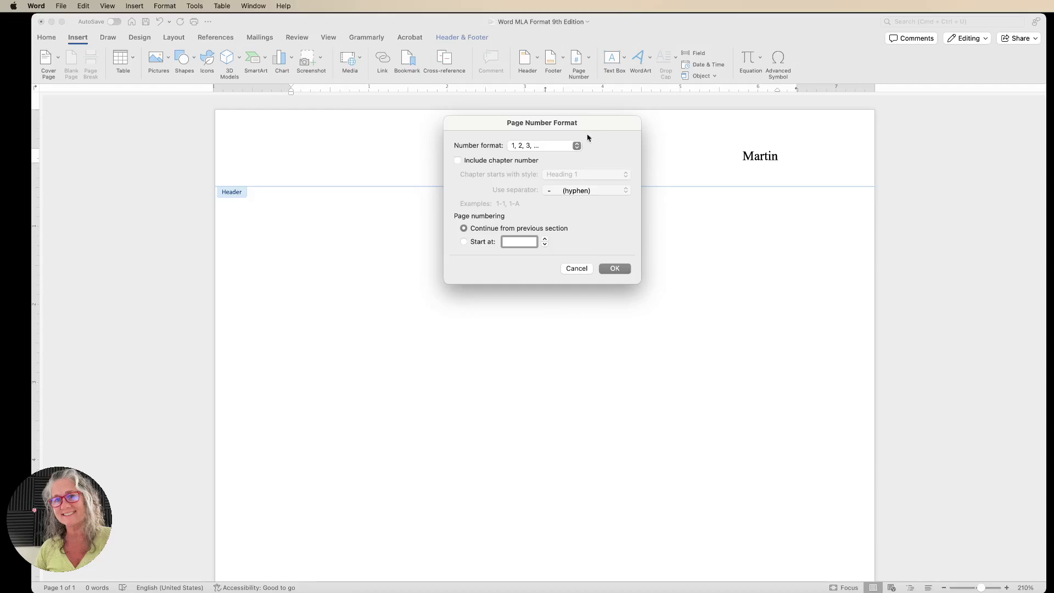
left_click(616, 269)
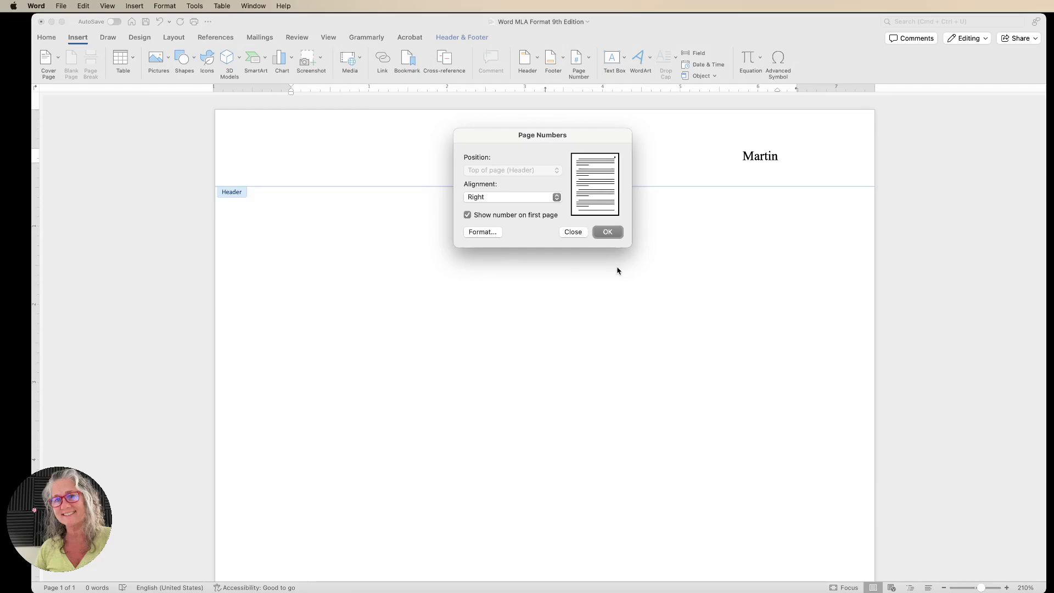
left_click(614, 235)
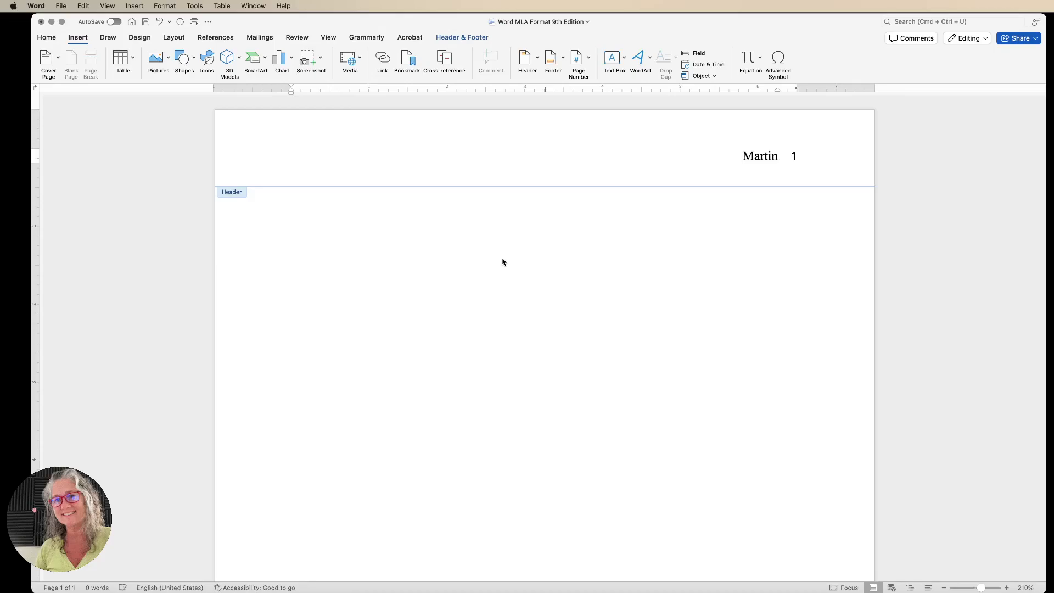
Return to the body and enter the student's full name and the professor's name on separate lines.
double_click(316, 234)
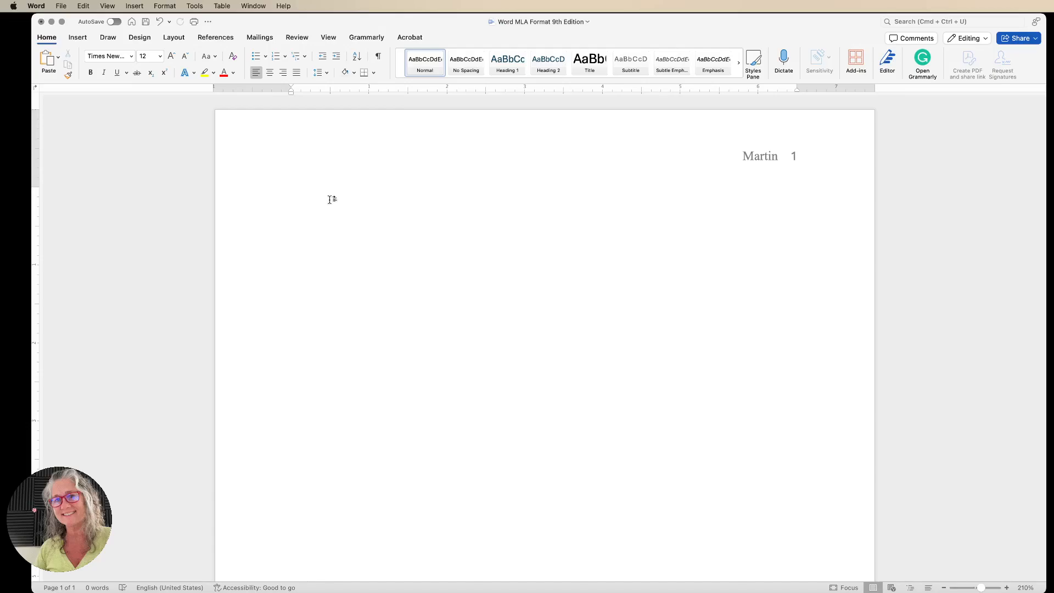
type("Susan Mar")
type("tin")
type("Prof Sm")
type("ith ")
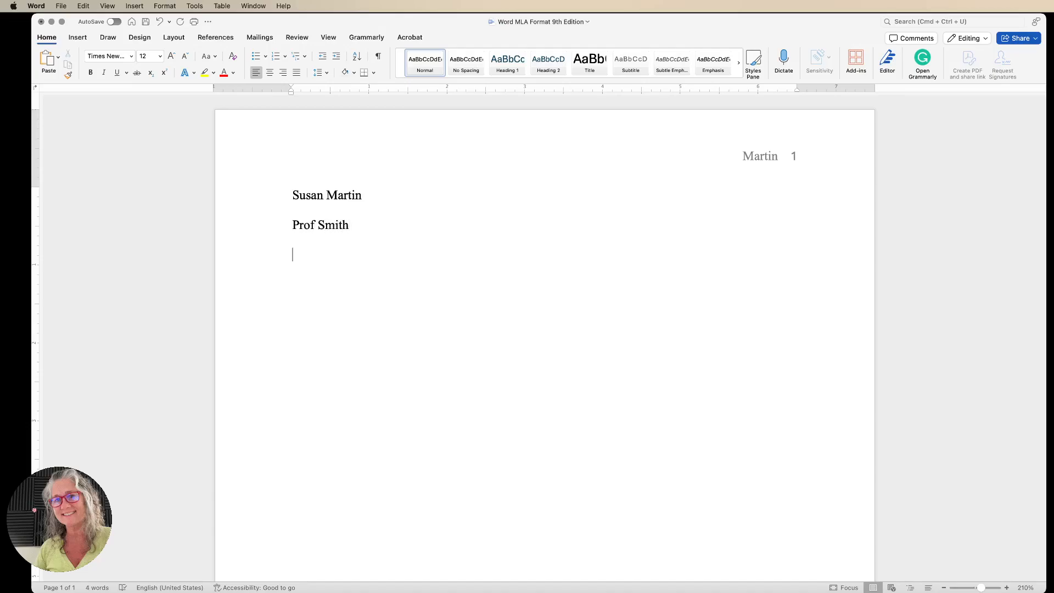
type("ENC1102")
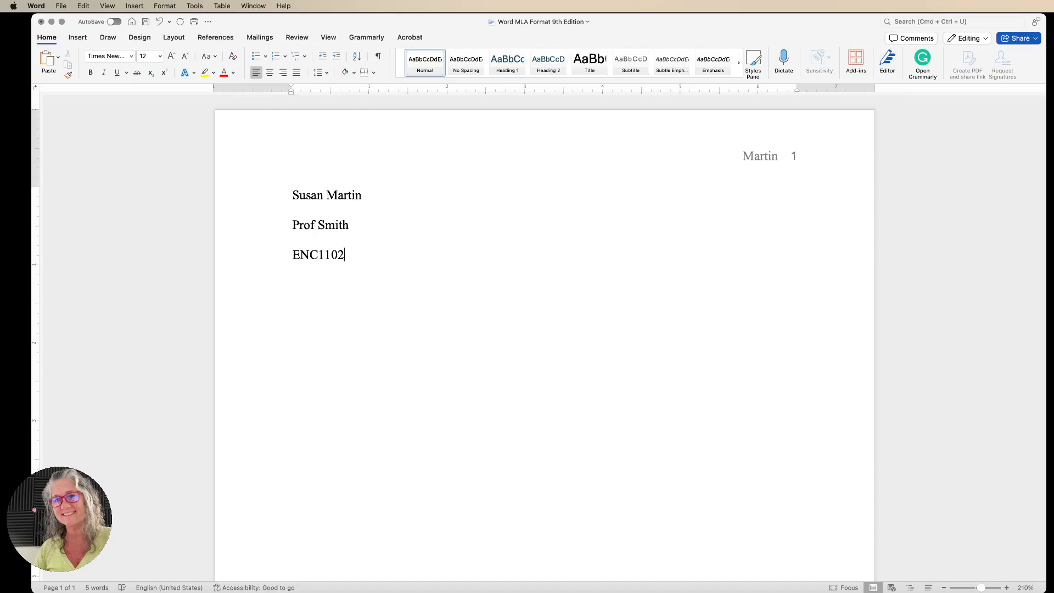
Add the course line ENC1102-40 and the date 20 January 2025 below the names.
type("-40")
type("20 Janua")
type("ry 2025")
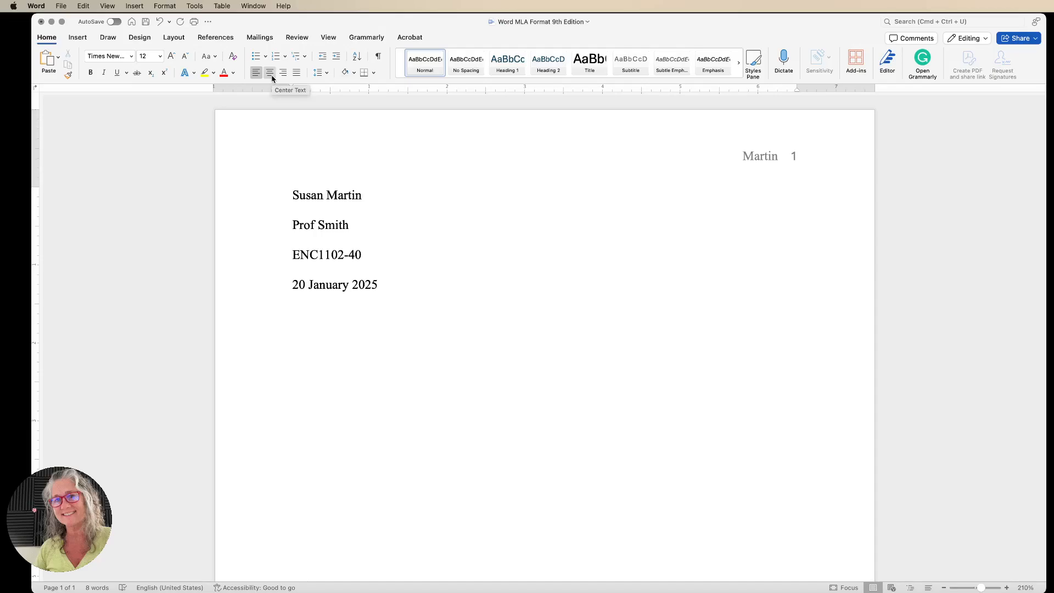
Center the next line and type the title "The Magic of MLA Style 9th Edition".
left_click(270, 73)
type("The Magic of")
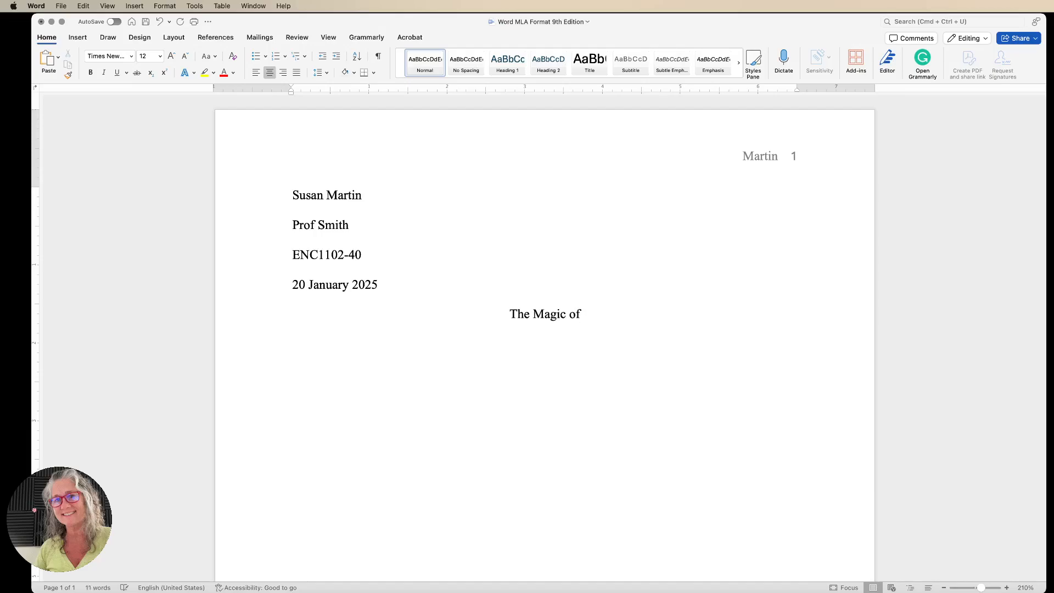
type(" MLA")
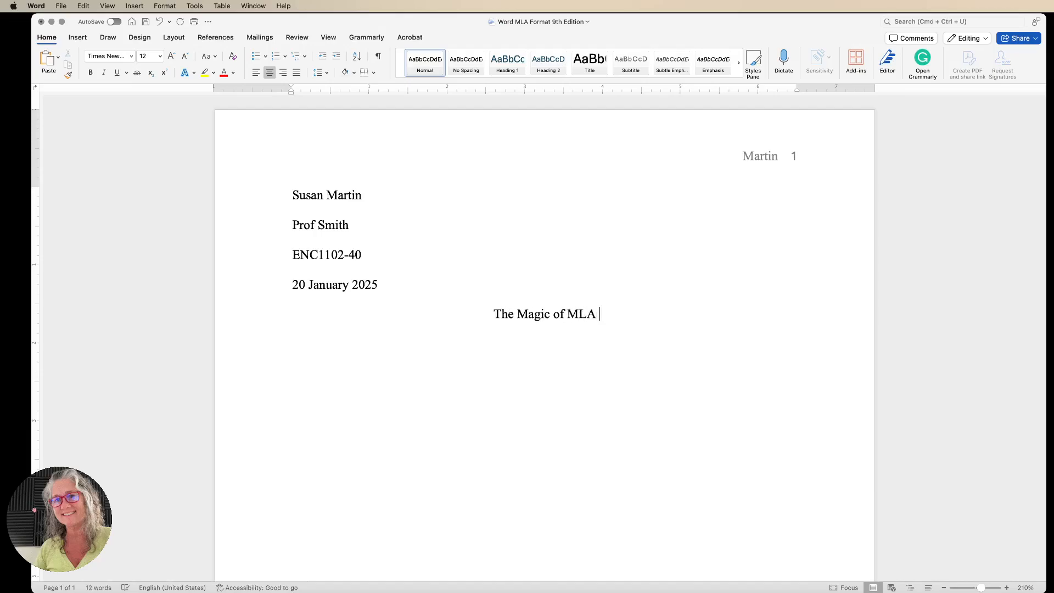
type(" Styl")
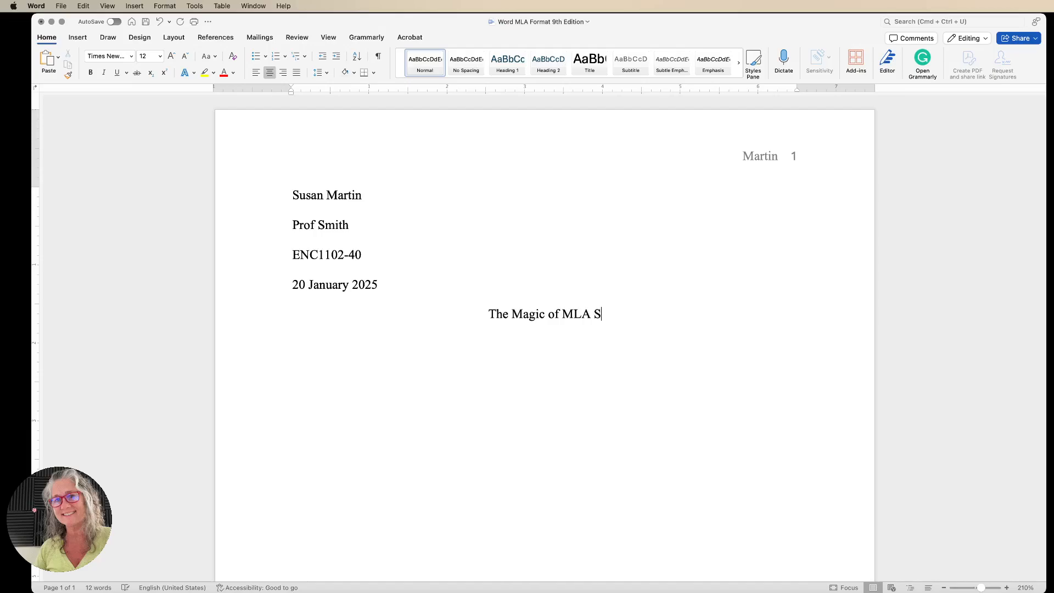
key("BackSpace")
type("le")
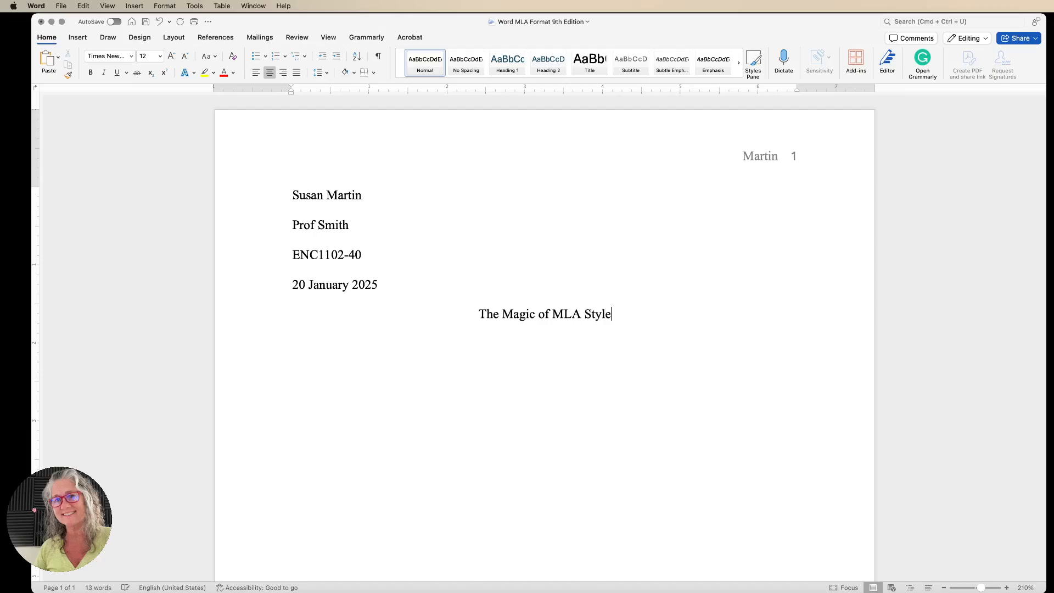
type(" 9th ")
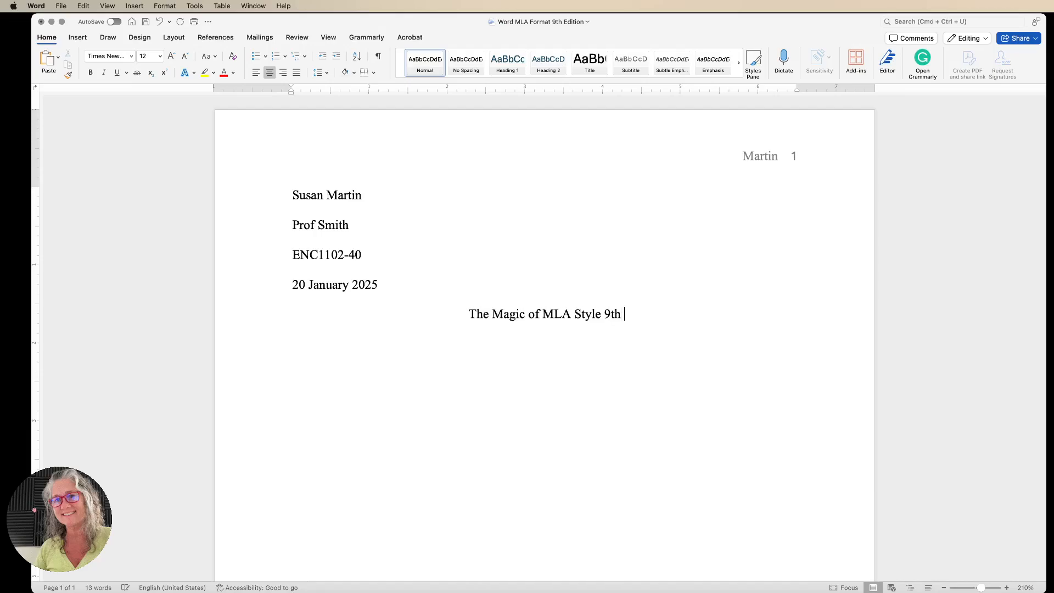
type("Edition")
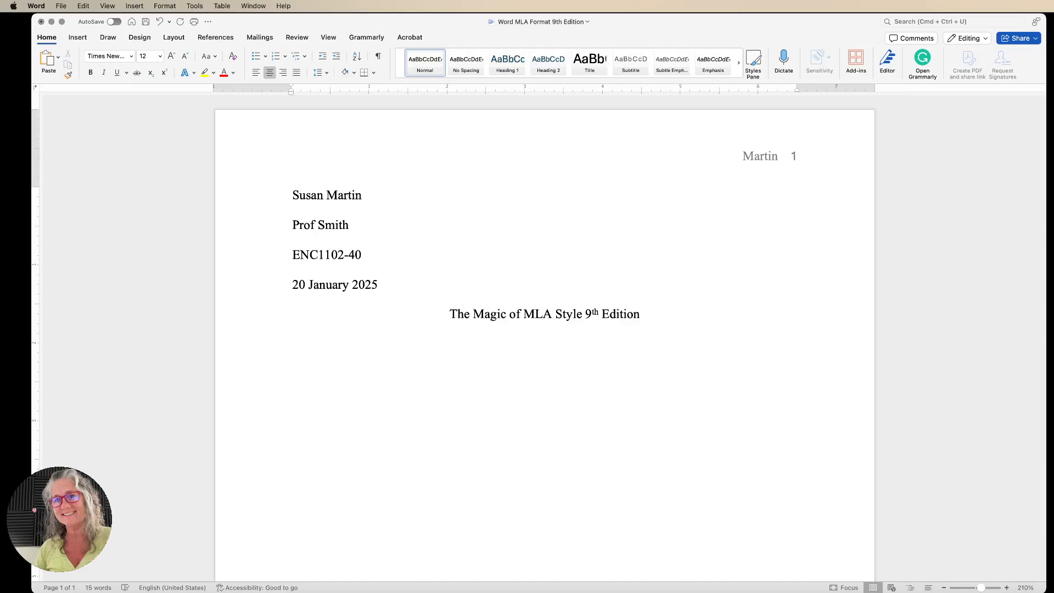
Left-align the next paragraph and type "Start typing your first paragraph" followed by a row of dots.
left_click(256, 74)
type("Start typi")
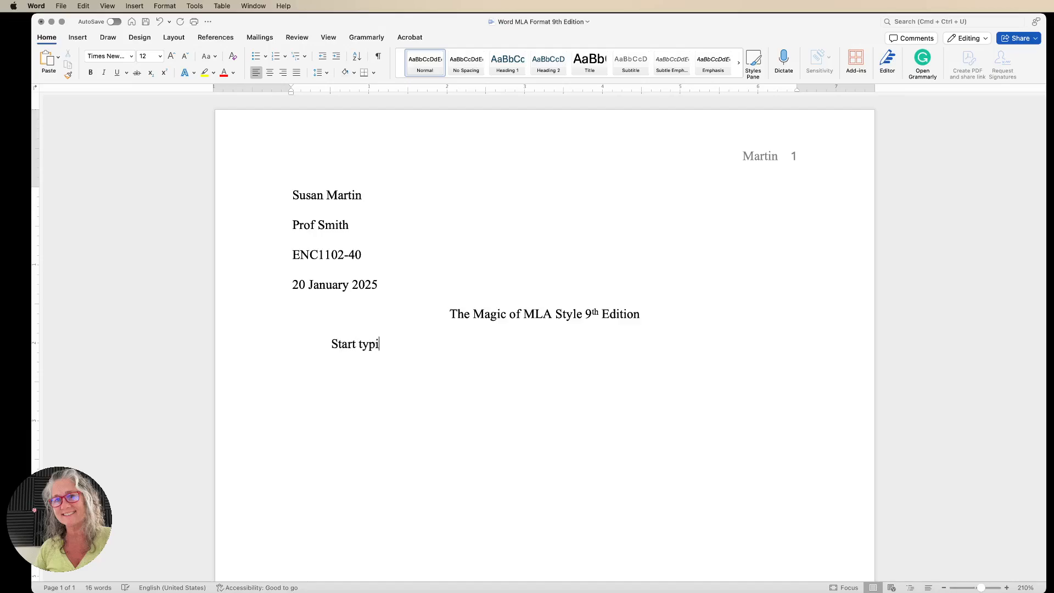
type("ng your first paragrap")
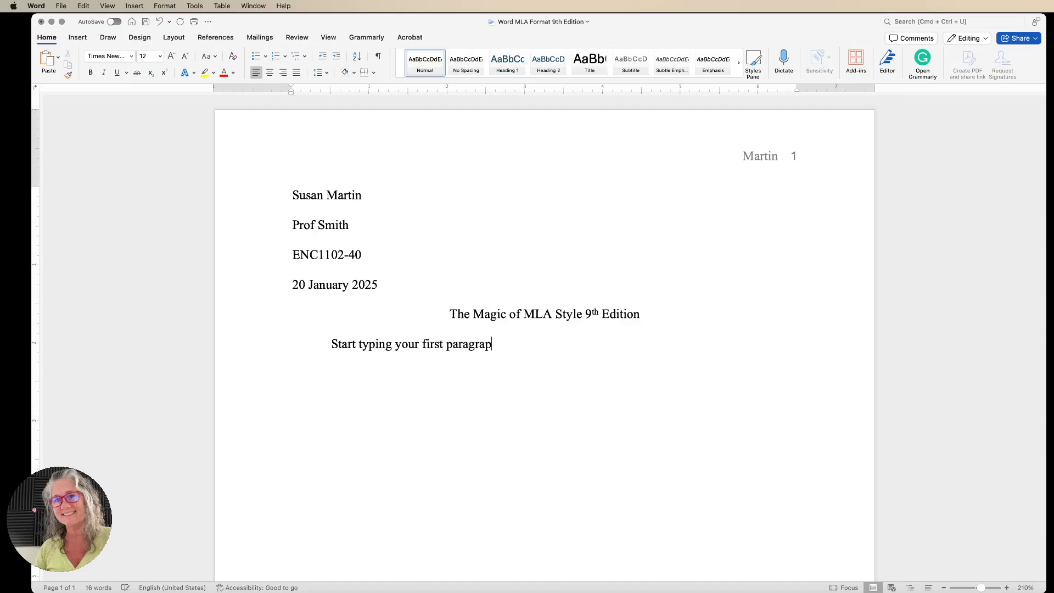
type("h..........")
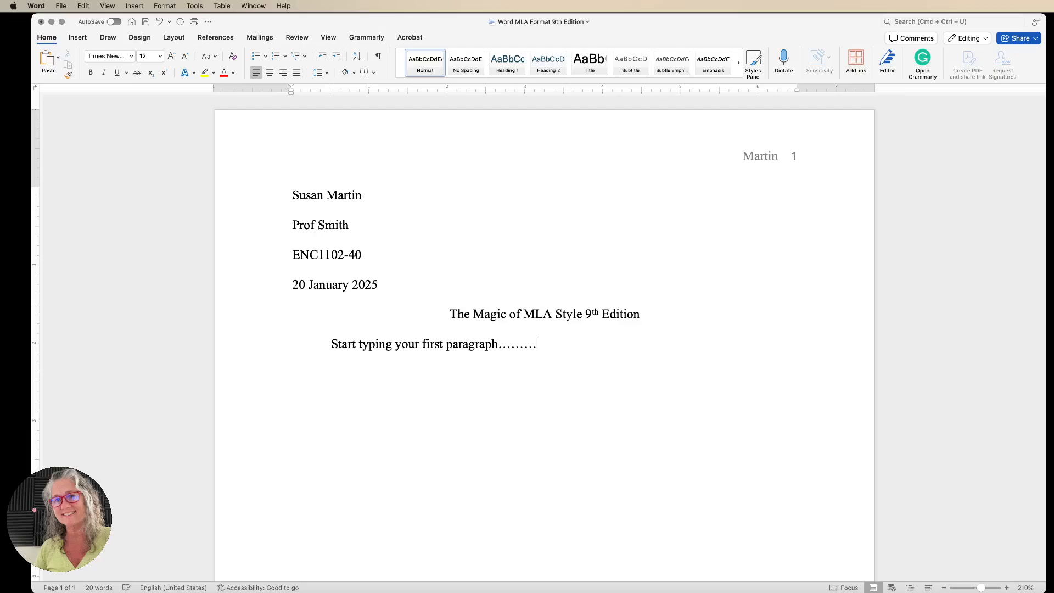
Insert a page break and type the heading "Works Cited" on the new second page.
left_click(83, 38)
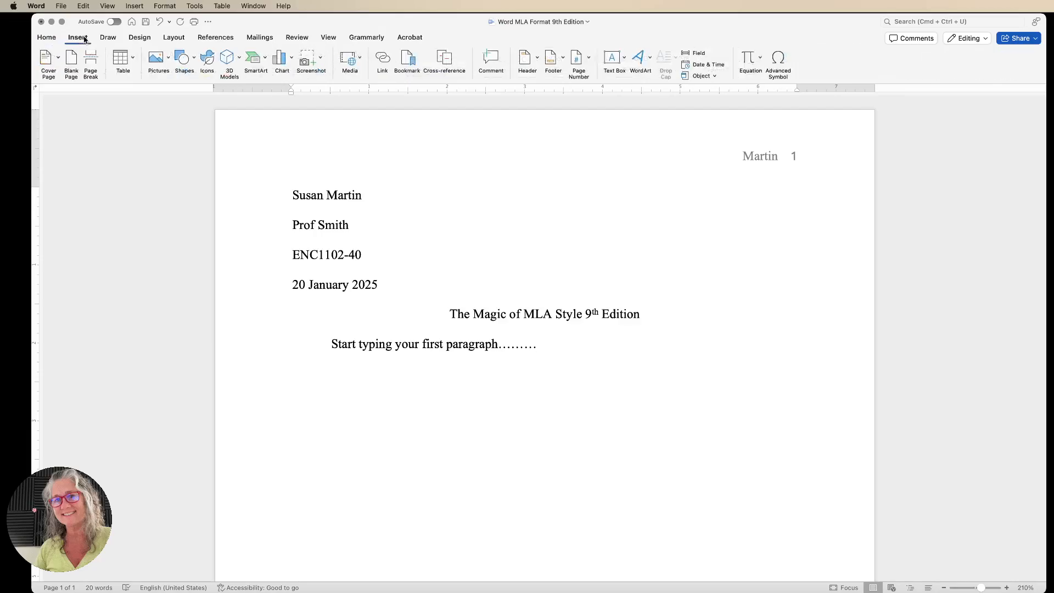
left_click(91, 65)
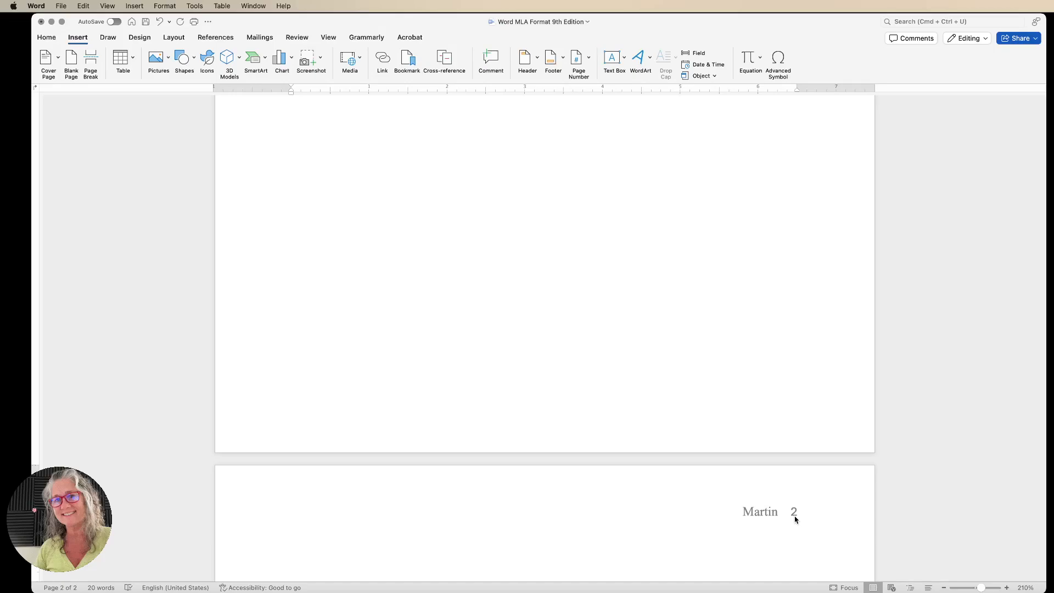
type("Works Cited")
scroll(544, 329, "up", 15)
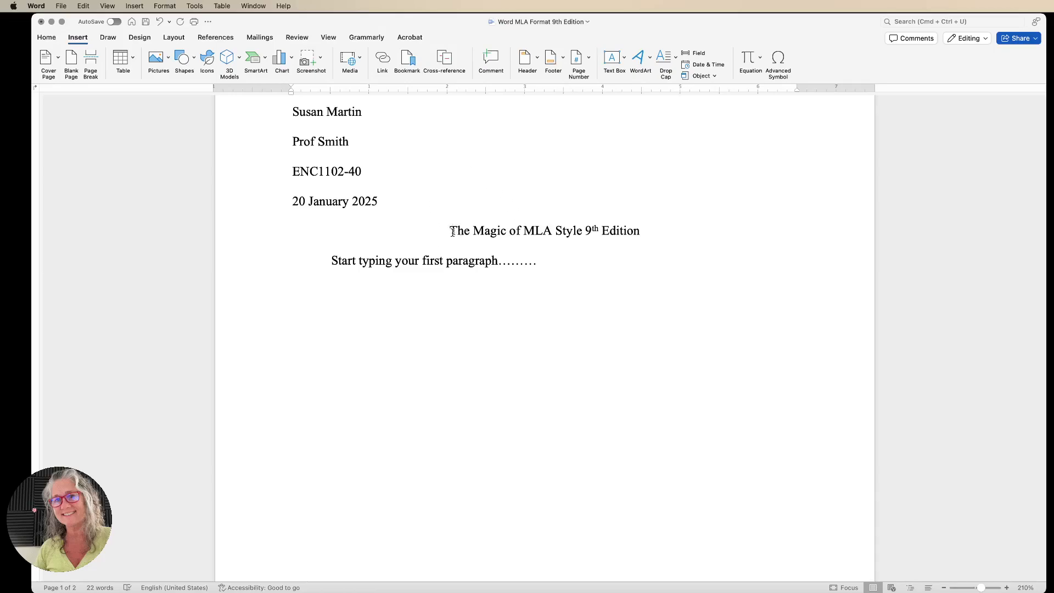
On a new line under Works Cited, type the author's name, last name first, the quoted title "MLA Made Easy for College Freshmen." and MLA Offical Style.
scroll(452, 230, "down", 5)
scroll(453, 231, "down", 5)
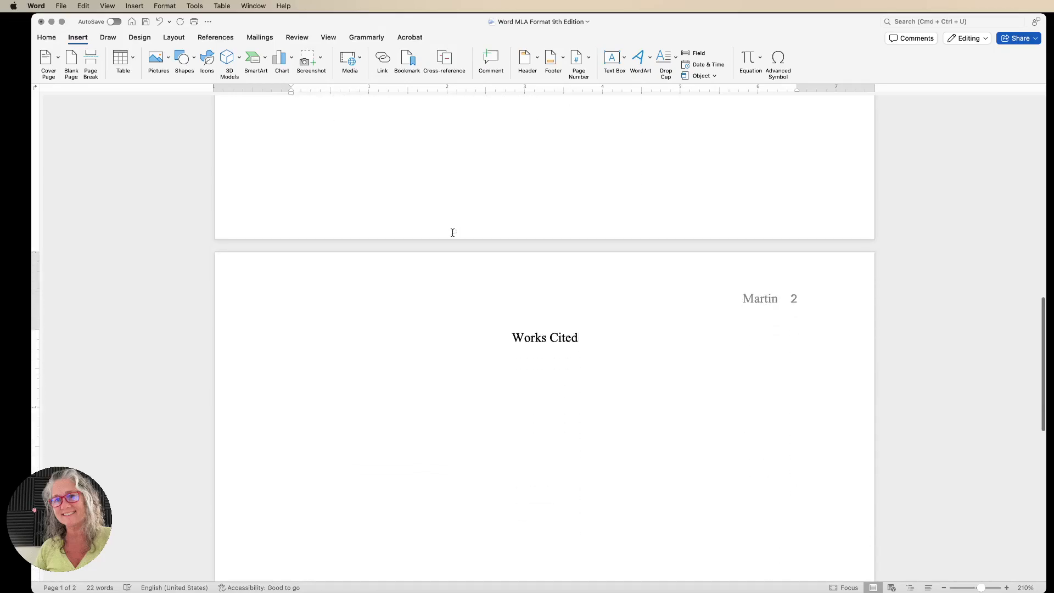
key("Return")
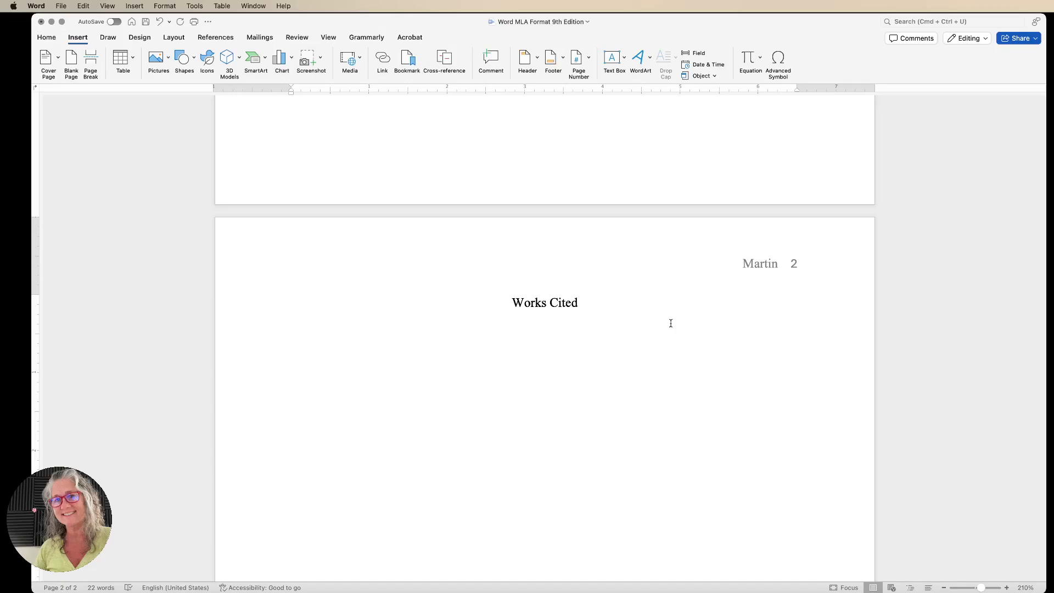
type("Jones, Alicia.")
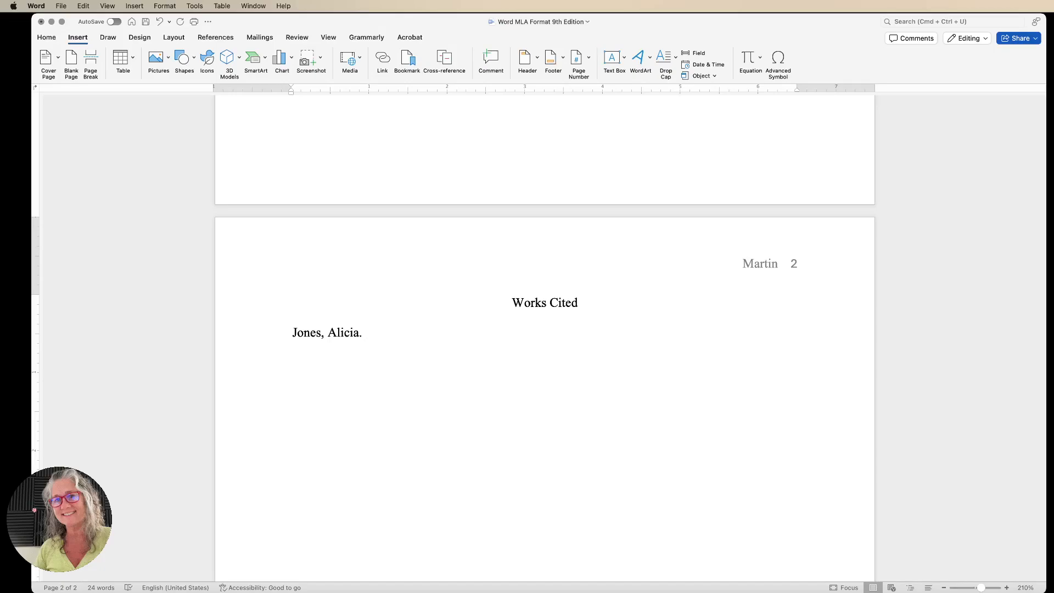
type("\"")
type("MLA Made E")
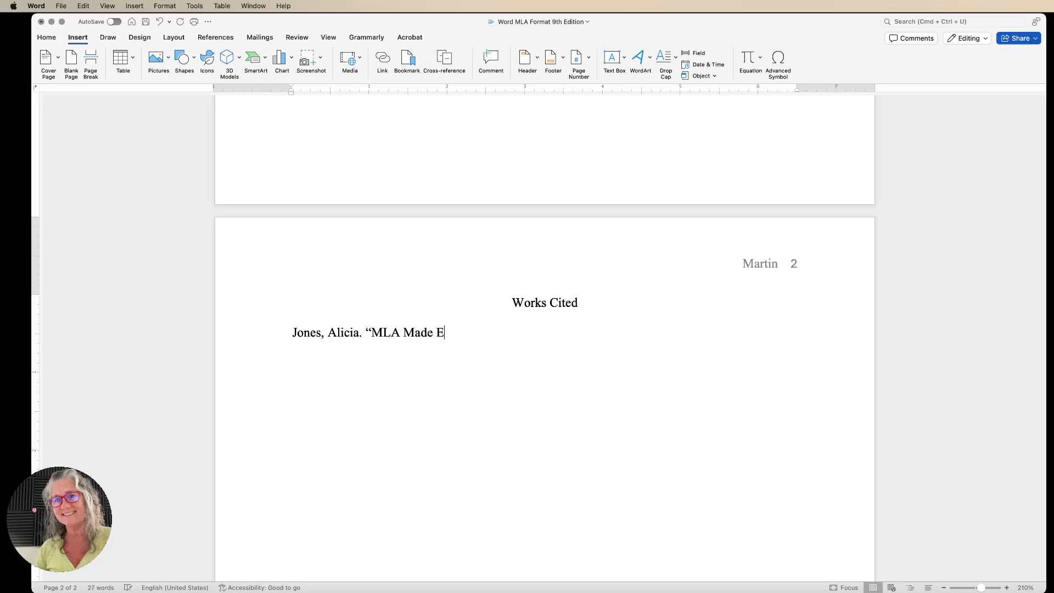
type("asy for College Fra")
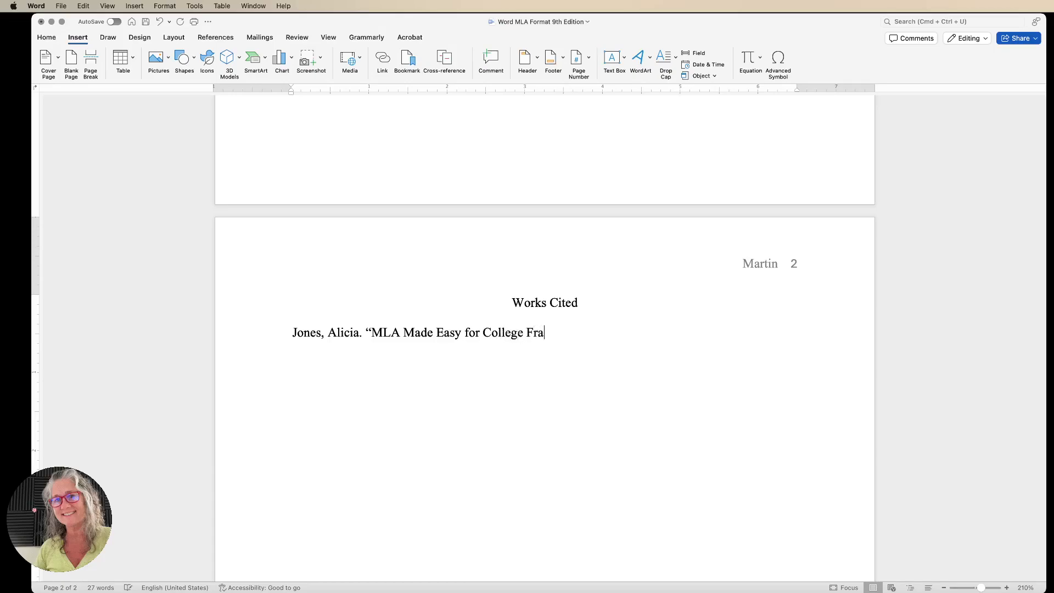
key("BackSpace")
type("esh")
type("men.")
type("\"")
type("MLA")
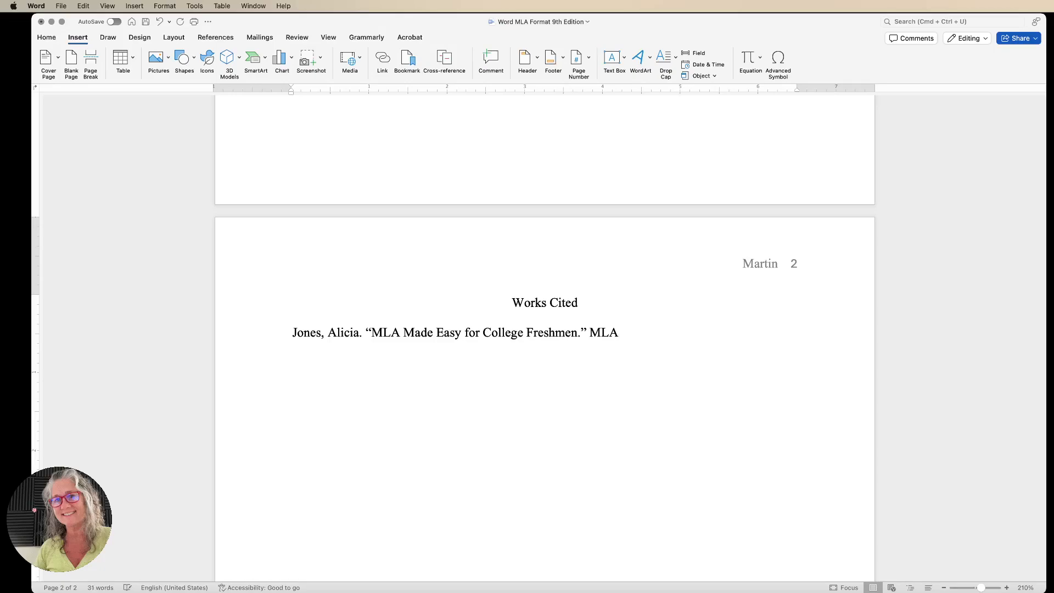
type(" Offical Style")
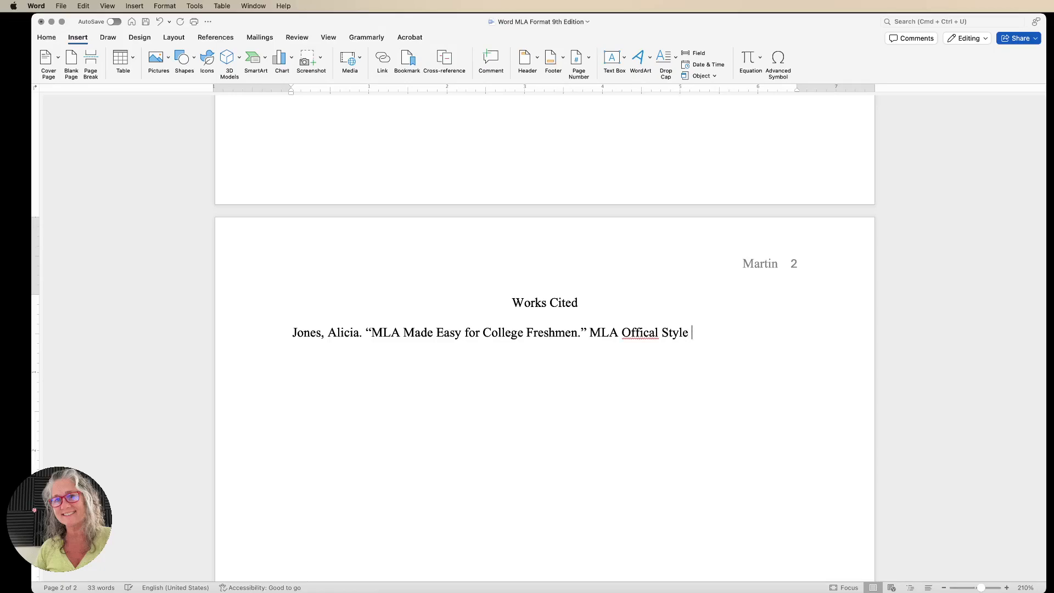
Correct the misspelled word Offical to Official in the entry.
double_click(643, 332)
left_click(645, 333)
type("i")
key("BackSpace")
left_click(648, 335)
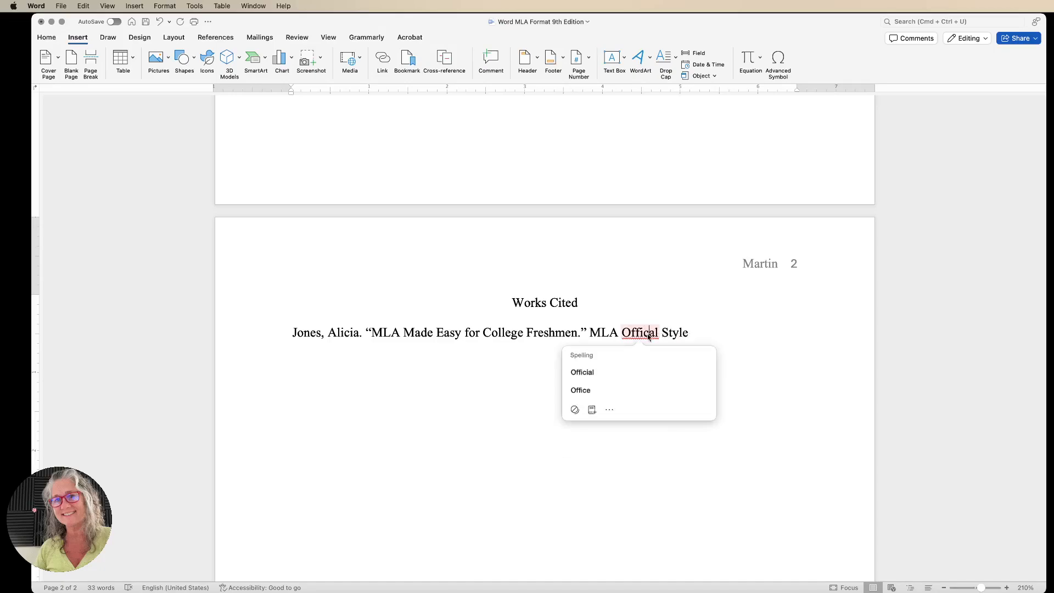
type("i")
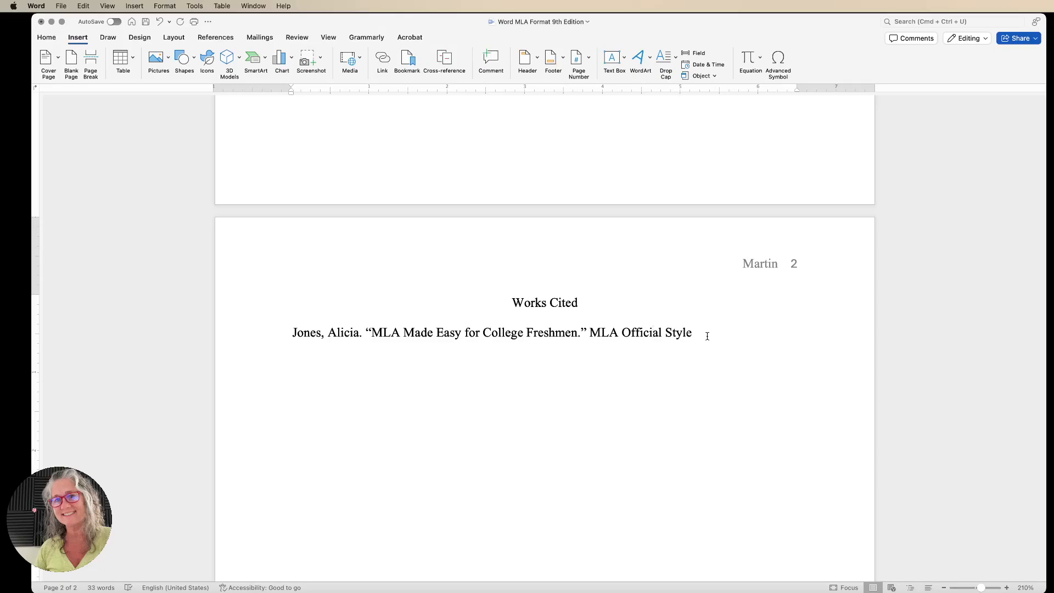
Italicize the container title MLA Official Style.
left_click_drag(590, 333, 692, 330)
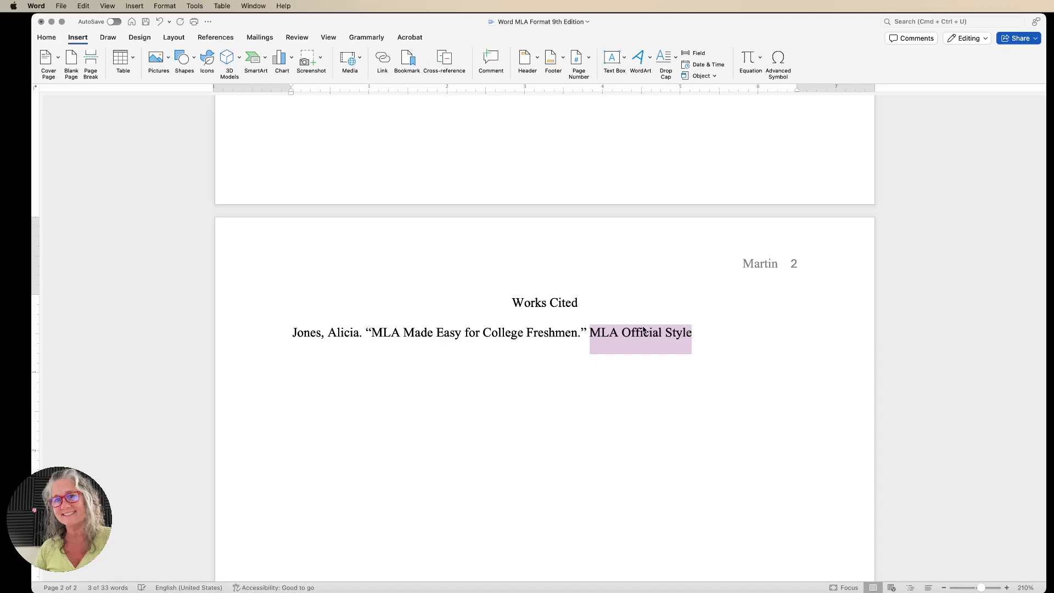
left_click(48, 39)
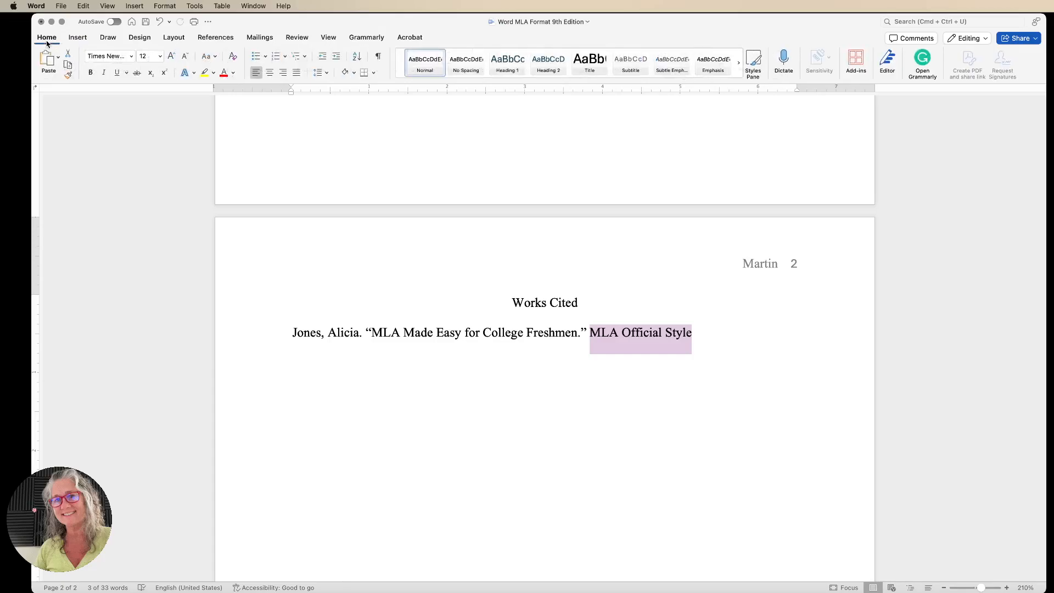
left_click(104, 76)
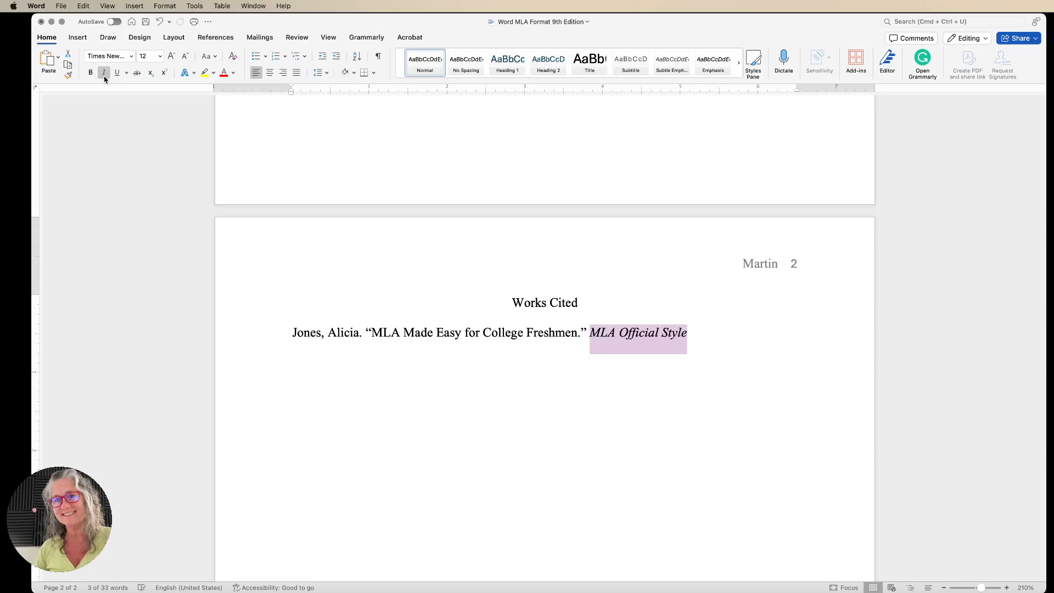
Finish the entry with a period and the date 25 November 2024.
left_click(691, 337)
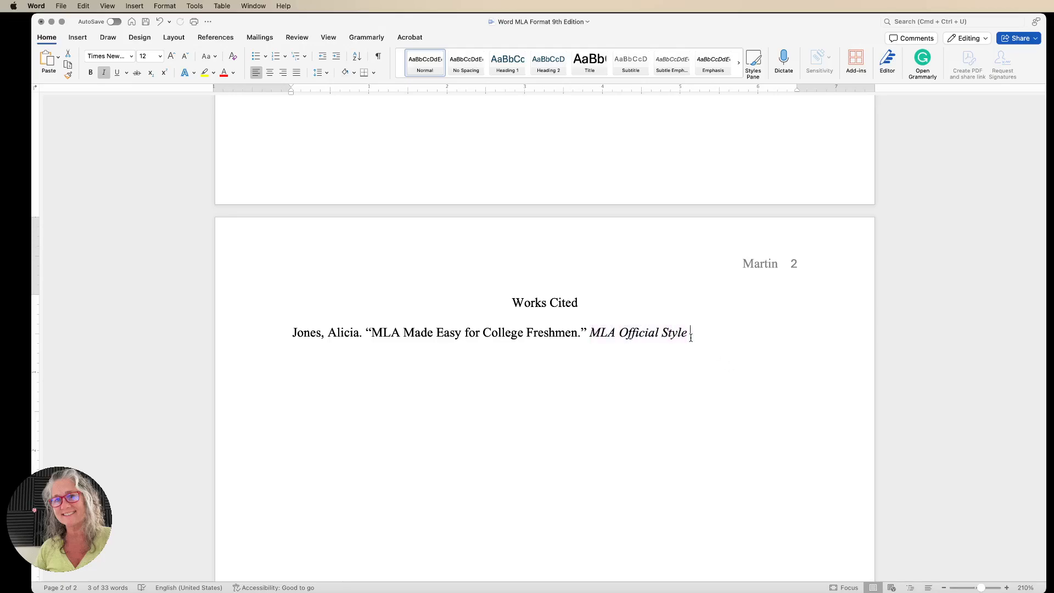
type(".")
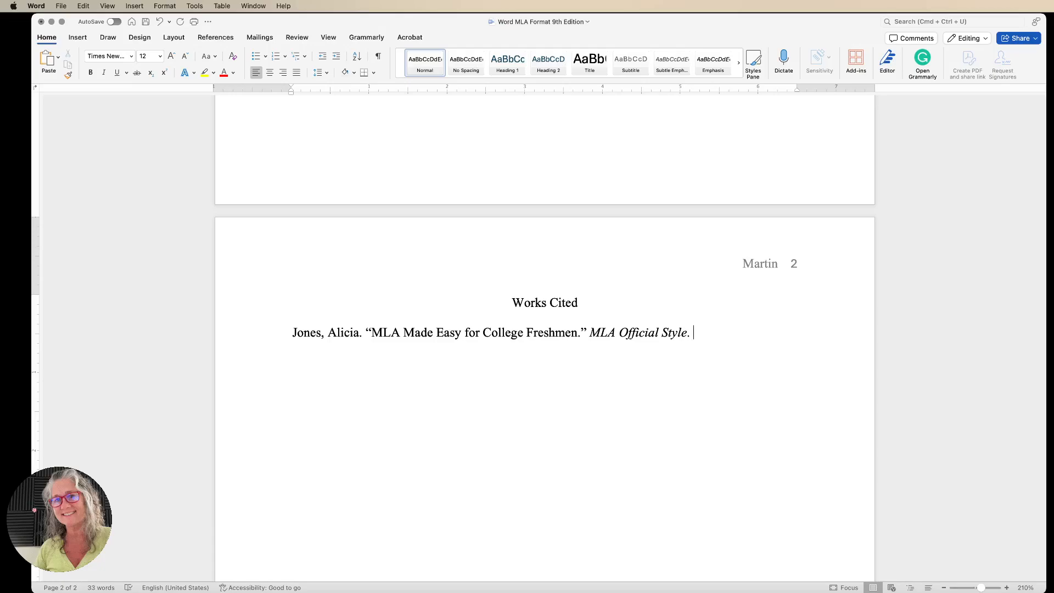
type(" 25 Novem")
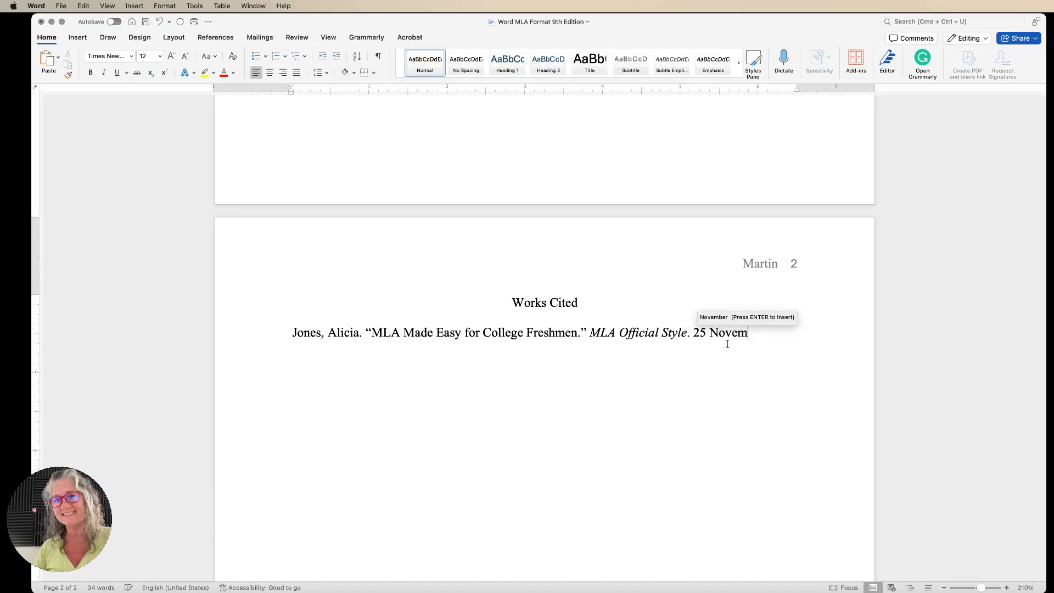
type("ber 2024.")
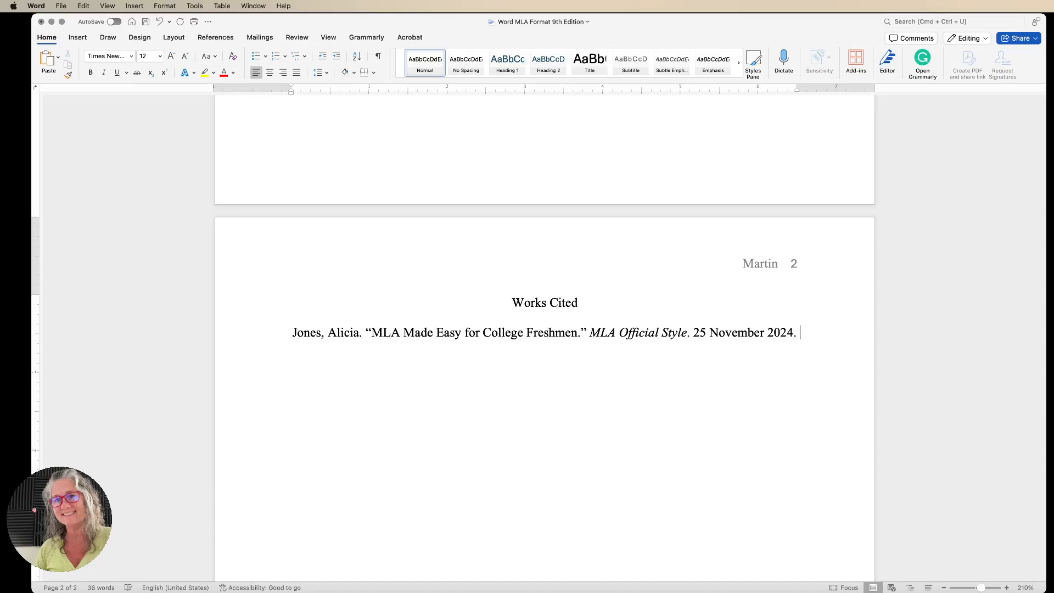
On the next line, type the placeholder "Full URL address of DOI number for the source.".
key("Return")
type("URL")
key("BackSpace")
key("BackSpace")
key("BackSpace")
key("BackSpace")
key("Return")
type("Full URL add")
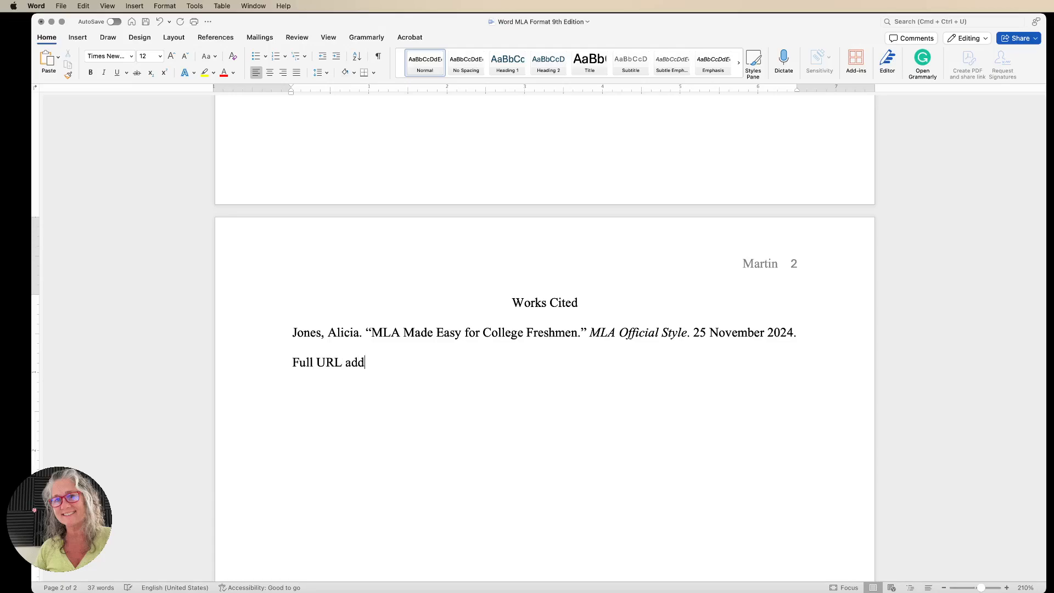
type("res of DOI num")
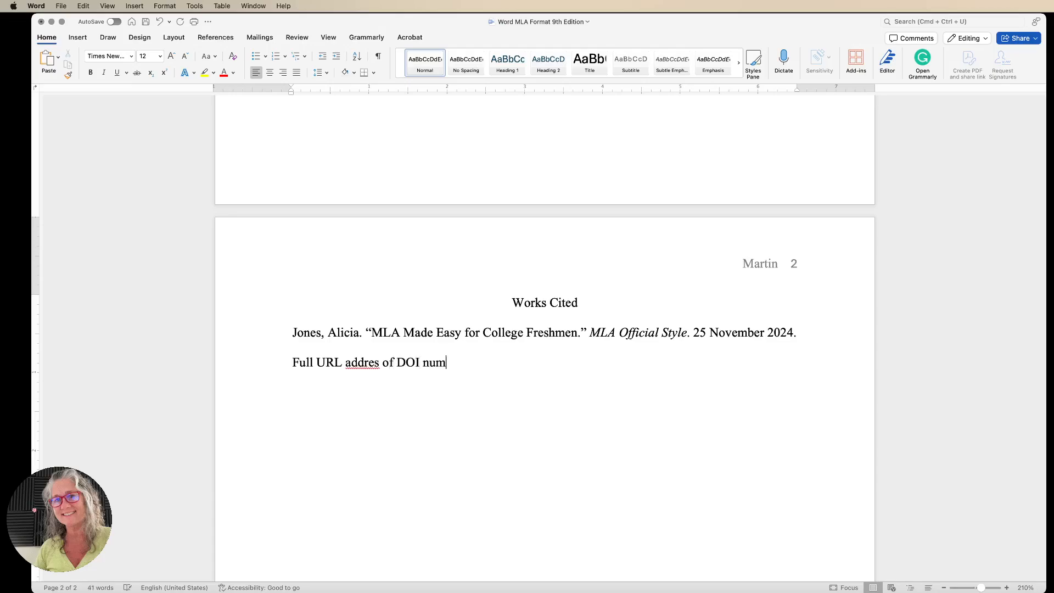
type("ber for the source.")
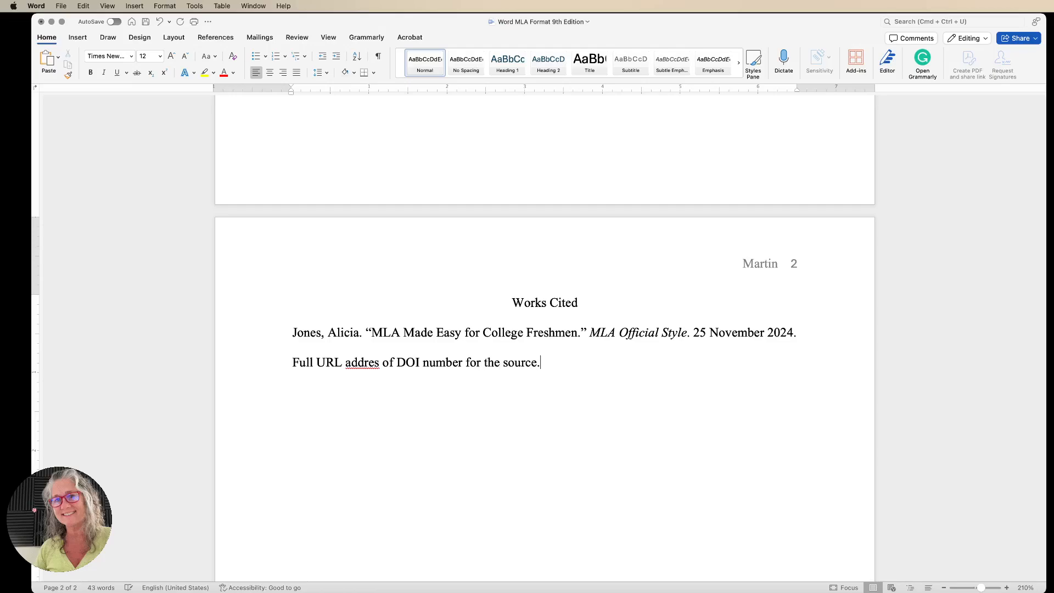
left_click(380, 365)
type("s")
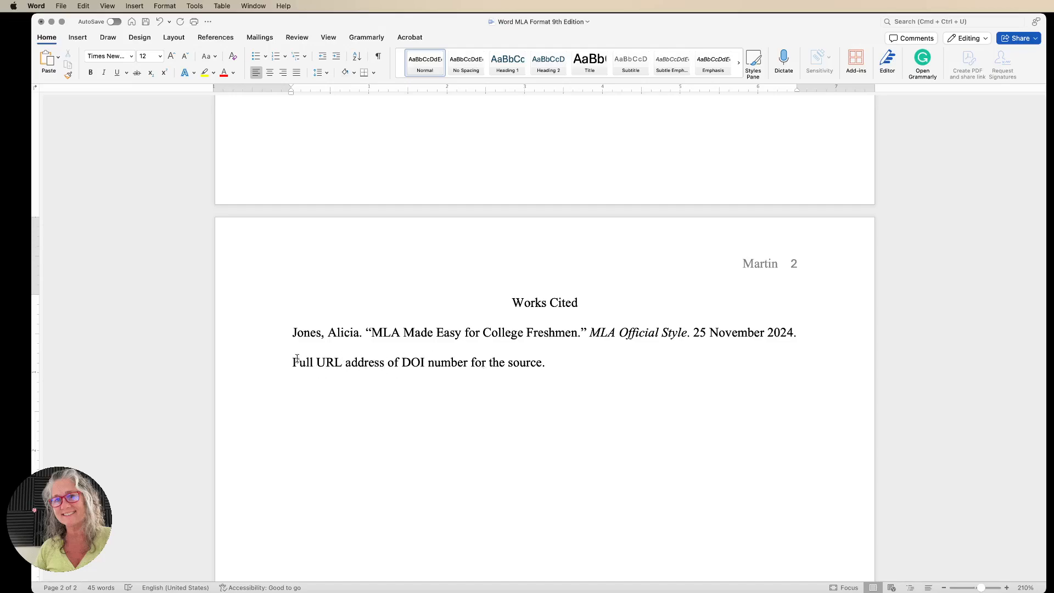
left_click_drag(293, 363, 525, 369)
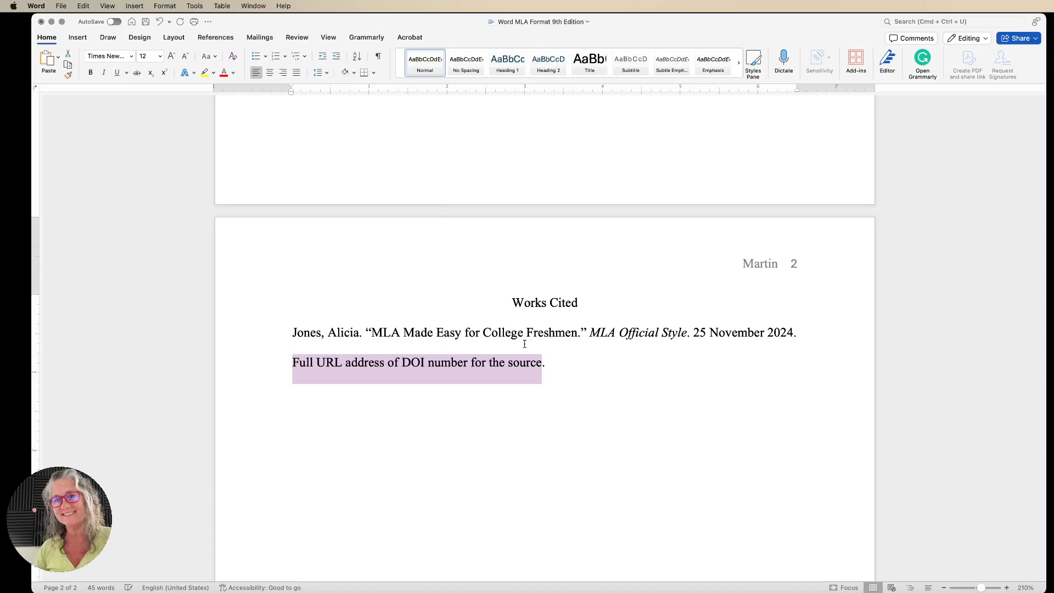
left_click(80, 38)
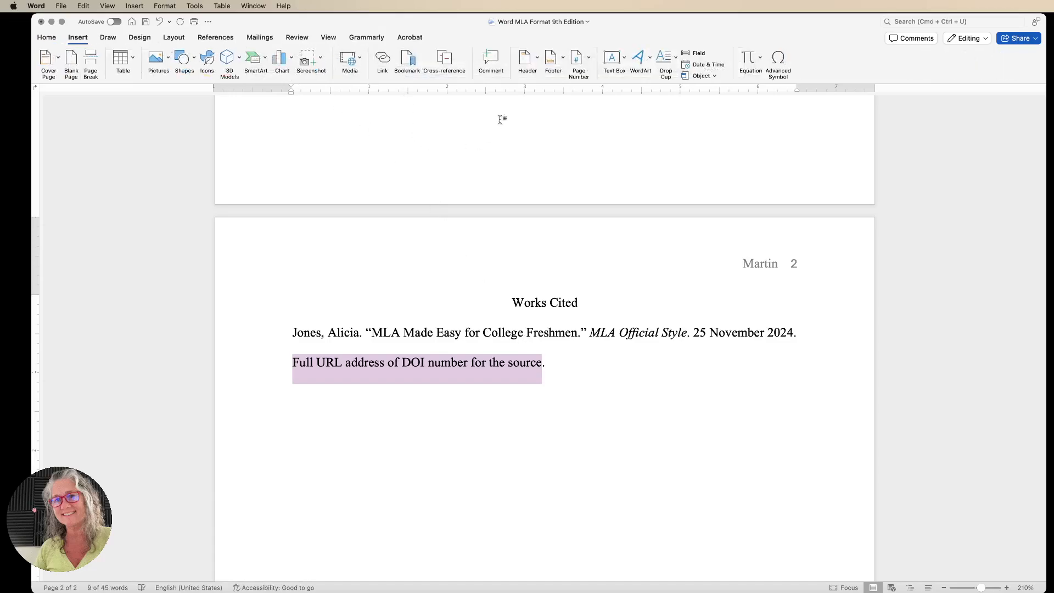
left_click(383, 59)
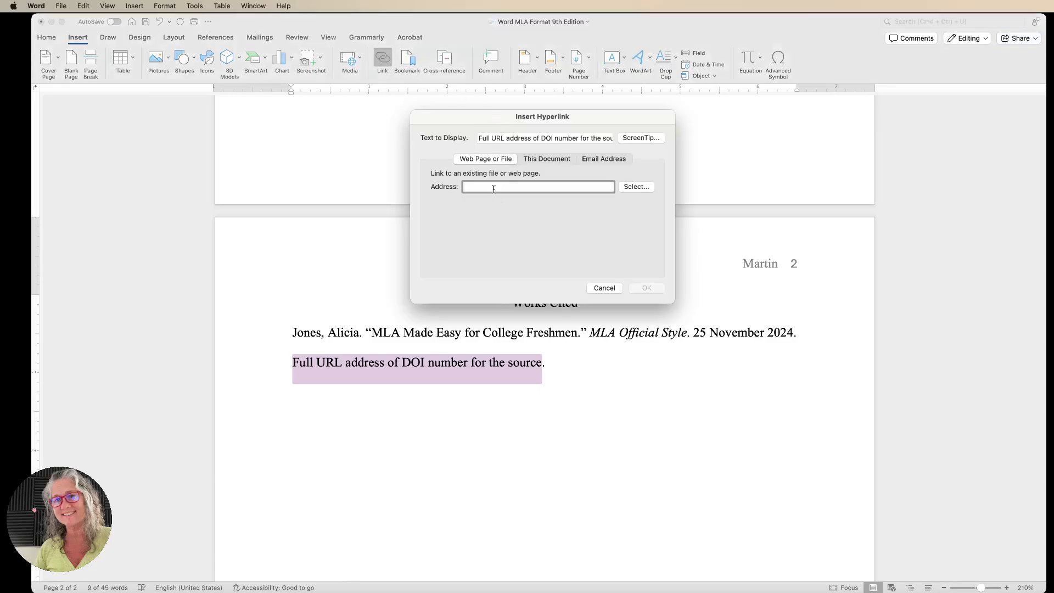
type("http://wi")
key("BackSpace")
key("BackSpace")
key("BackSpace")
type("ma")
key("BackSpace")
type("lastyle.org")
key("Return")
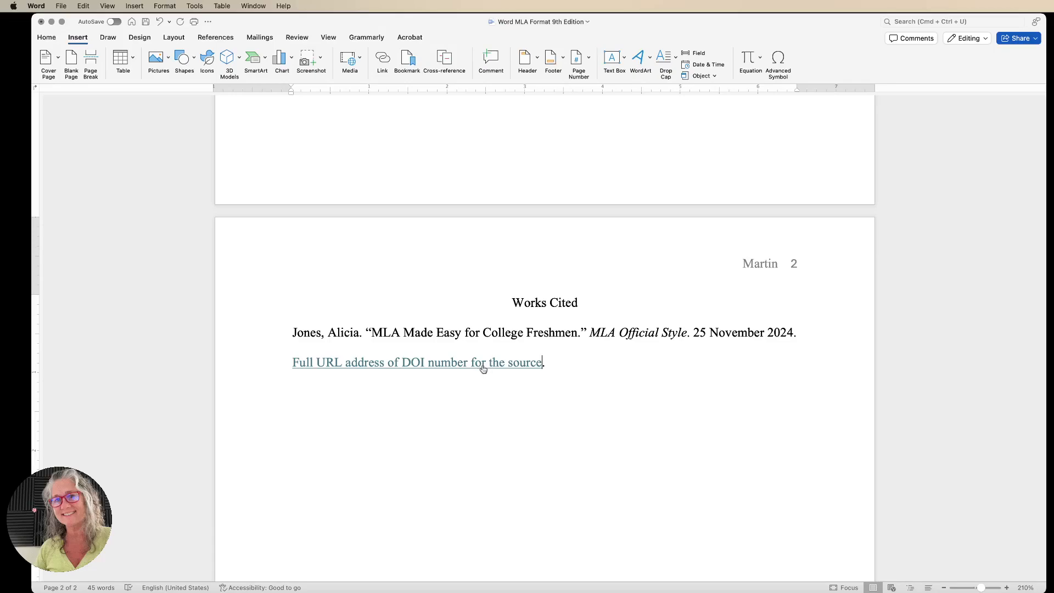
Remove the hyperlink from the placeholder line.
mouse_move(483, 369)
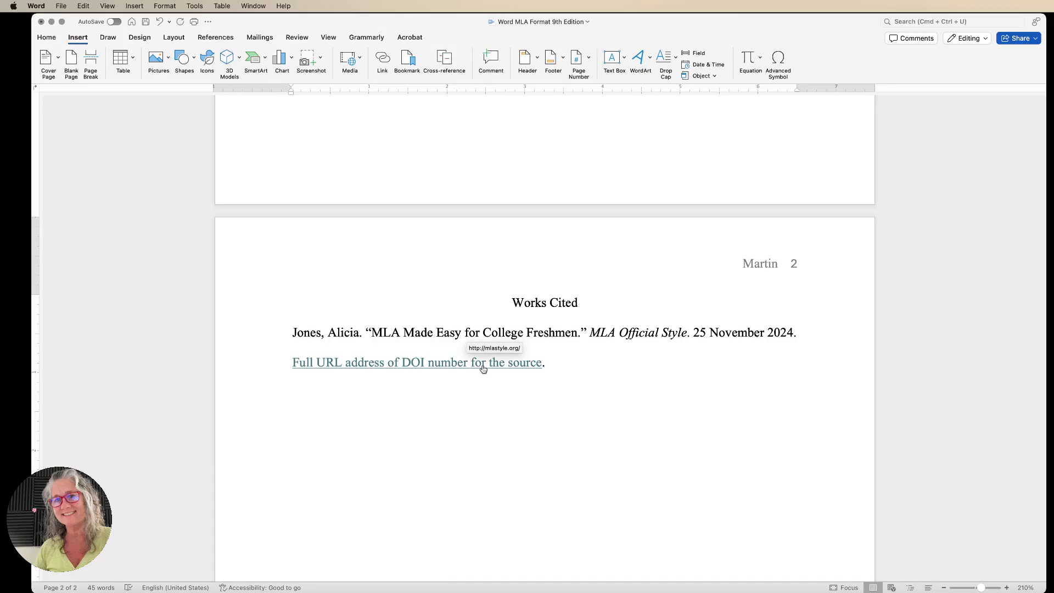
scroll(484, 369, "down", 1)
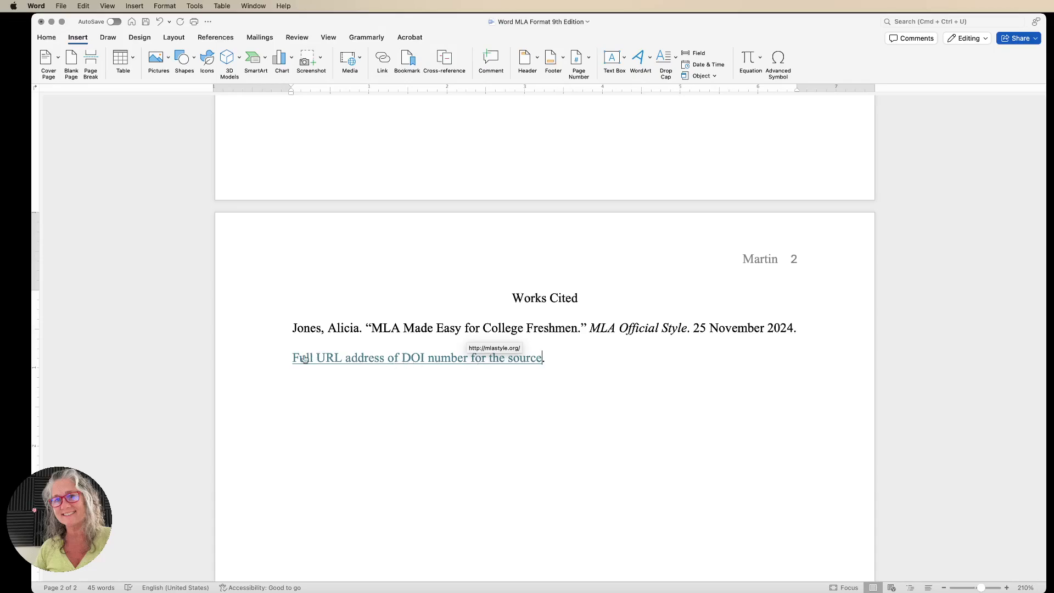
left_click_drag(289, 358, 547, 366)
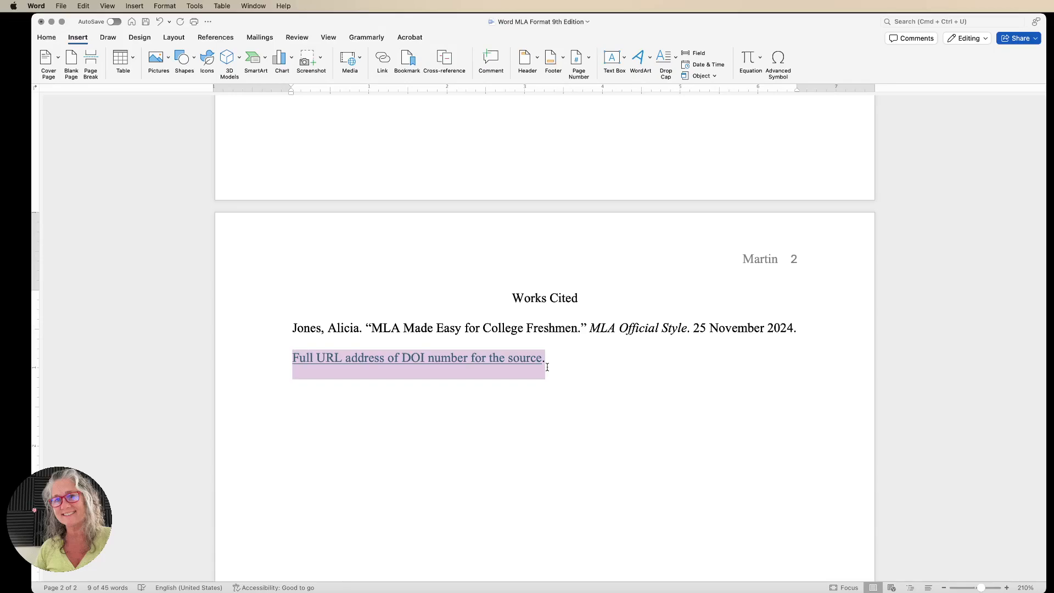
left_click(385, 65)
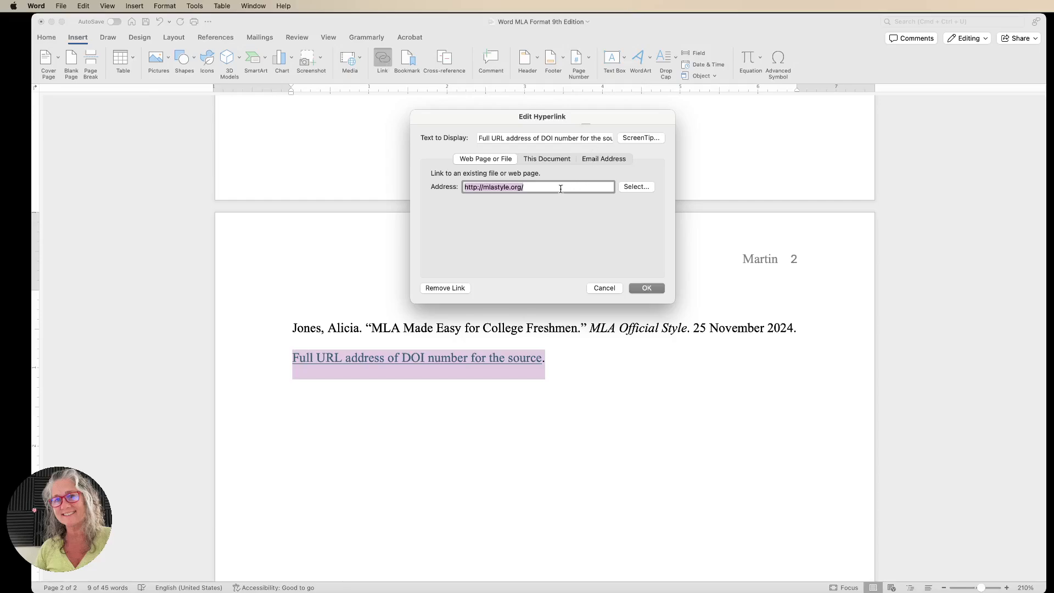
left_click(451, 289)
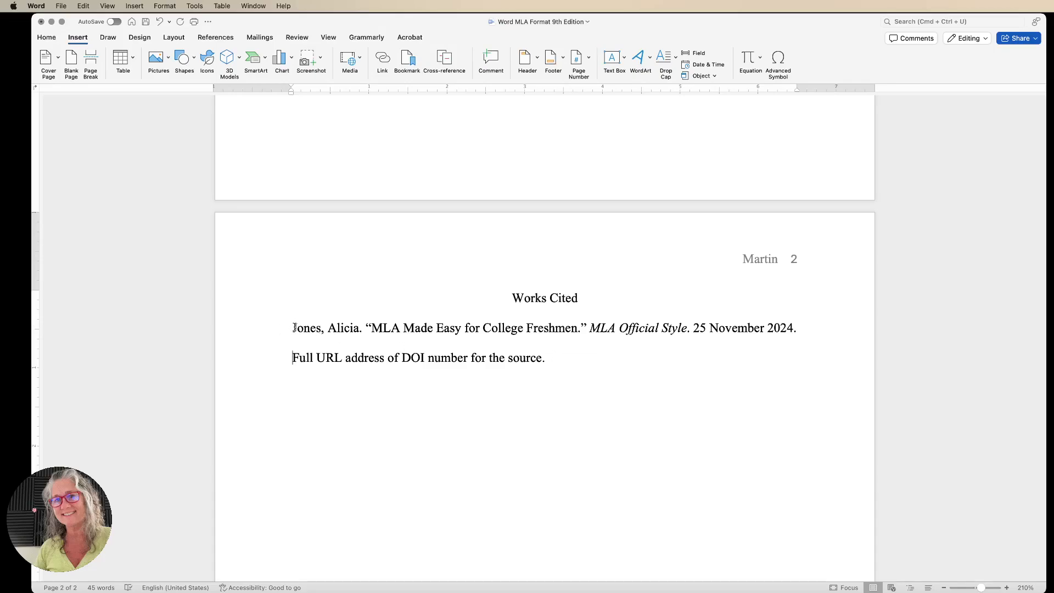
Give the Works Cited entry a hanging indent.
left_click_drag(293, 328, 575, 363)
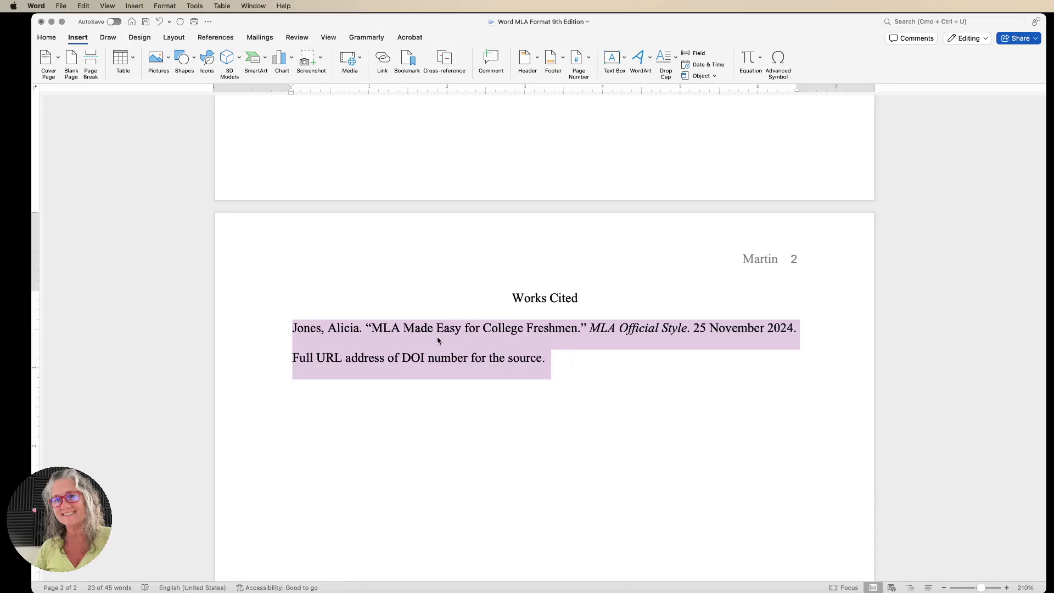
right_click(422, 337)
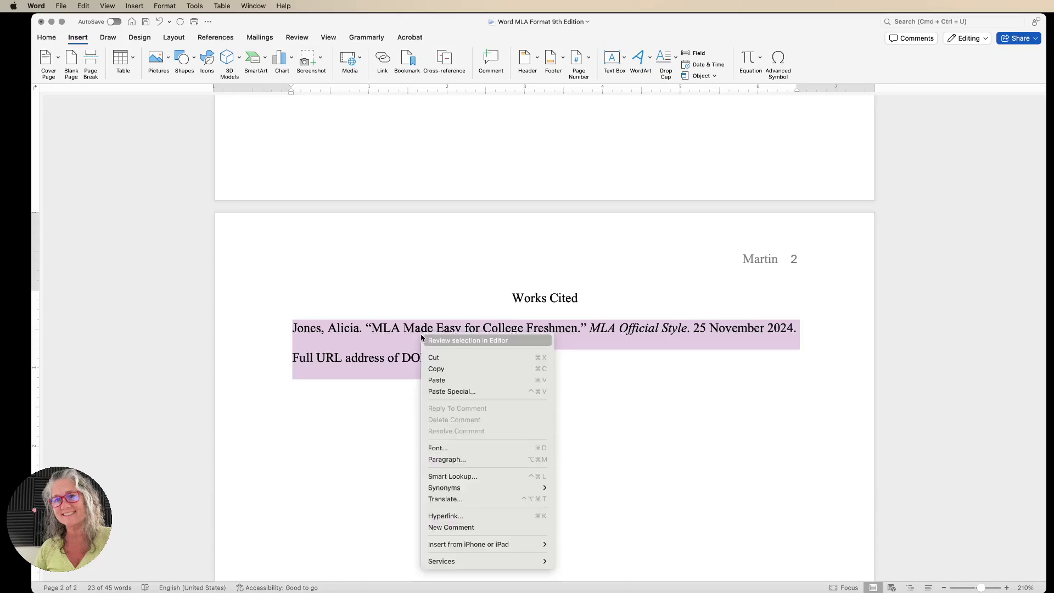
left_click(461, 459)
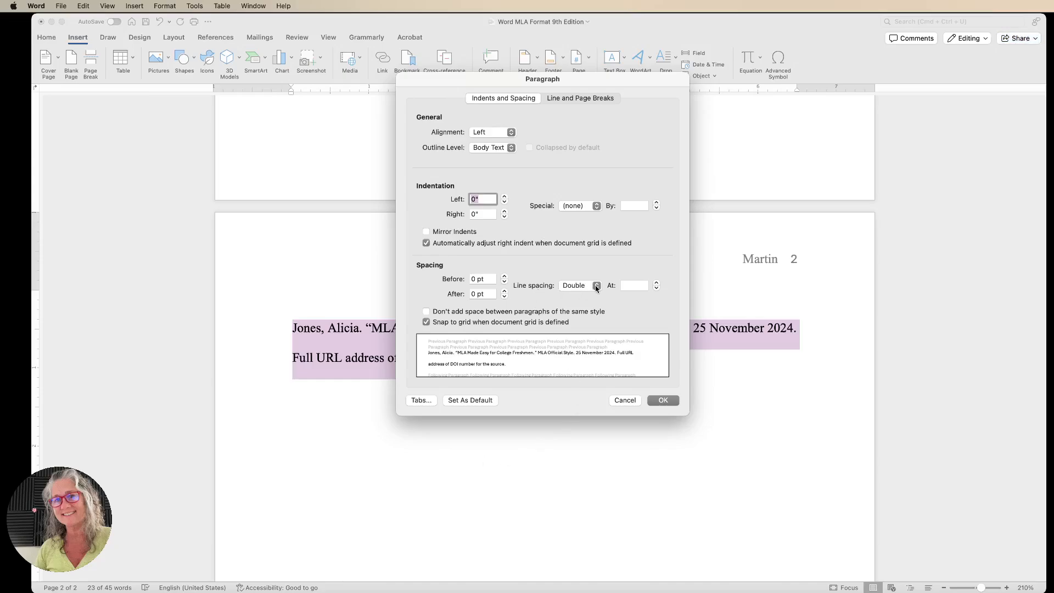
left_click(597, 206)
left_click(590, 234)
left_click(674, 401)
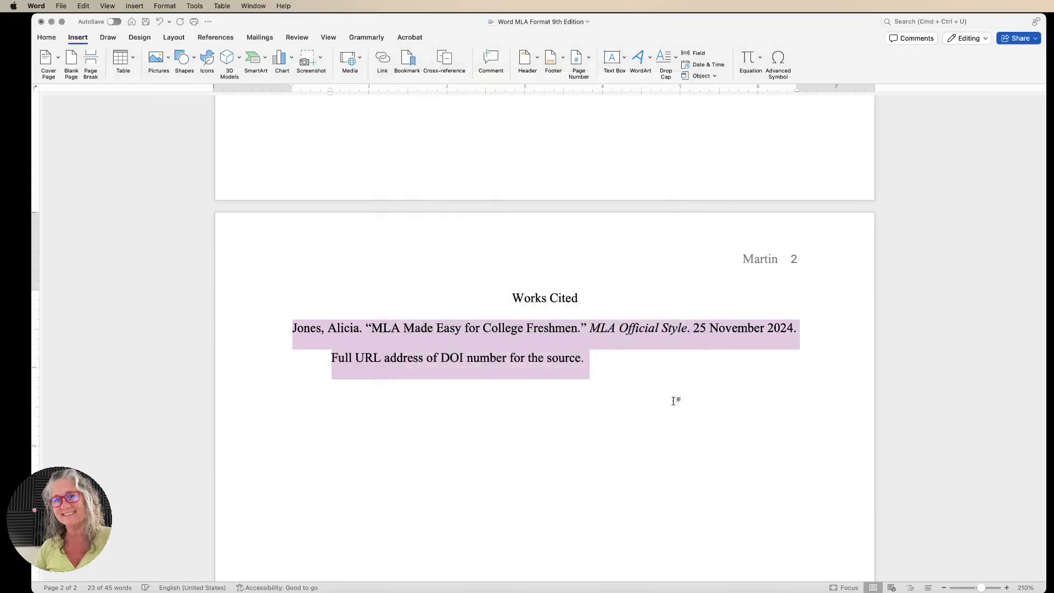
scroll(673, 401, "up", 15)
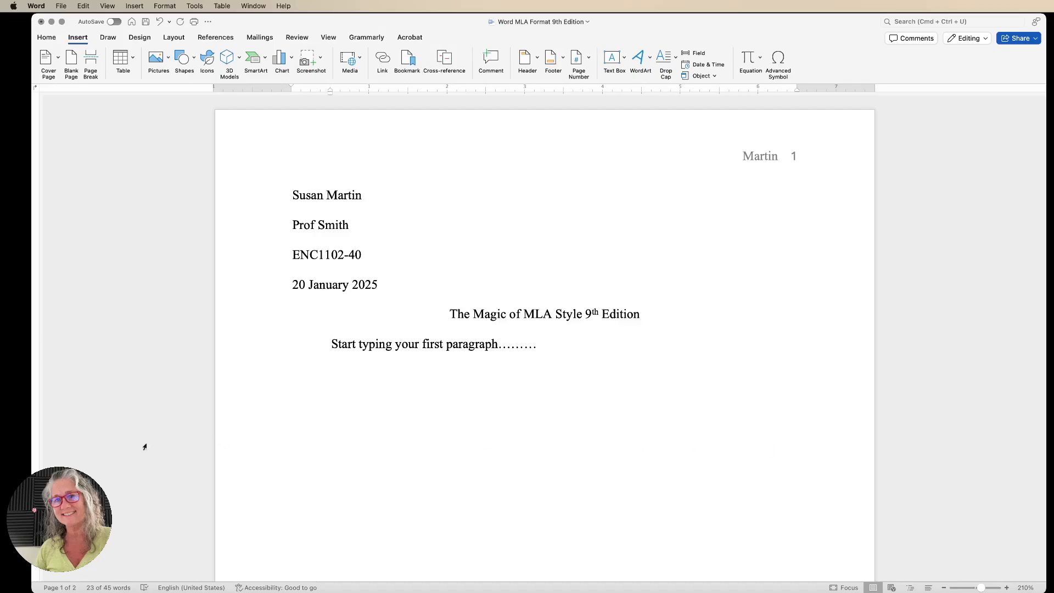
left_click(24, 457)
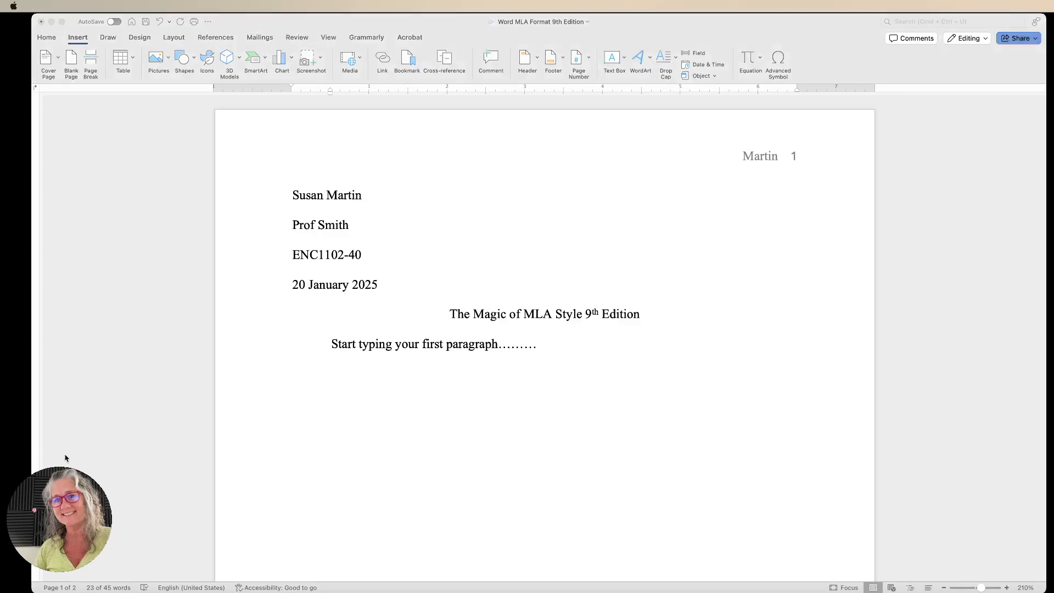